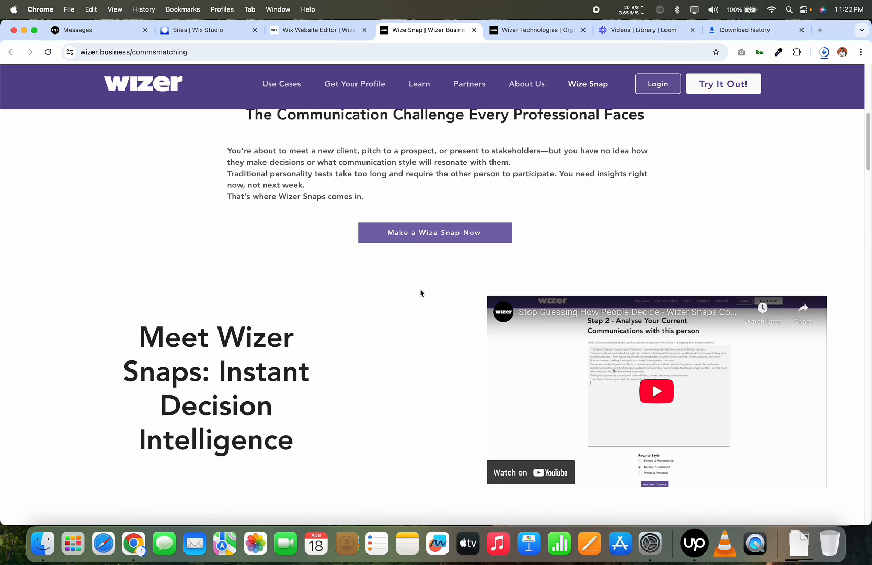
- Review the live Wize Snap page from the hero banner through the explainer sections and testimonials to the Find Profile form
scroll(421, 293, down, 2)
scroll(400, 313, down, 10)
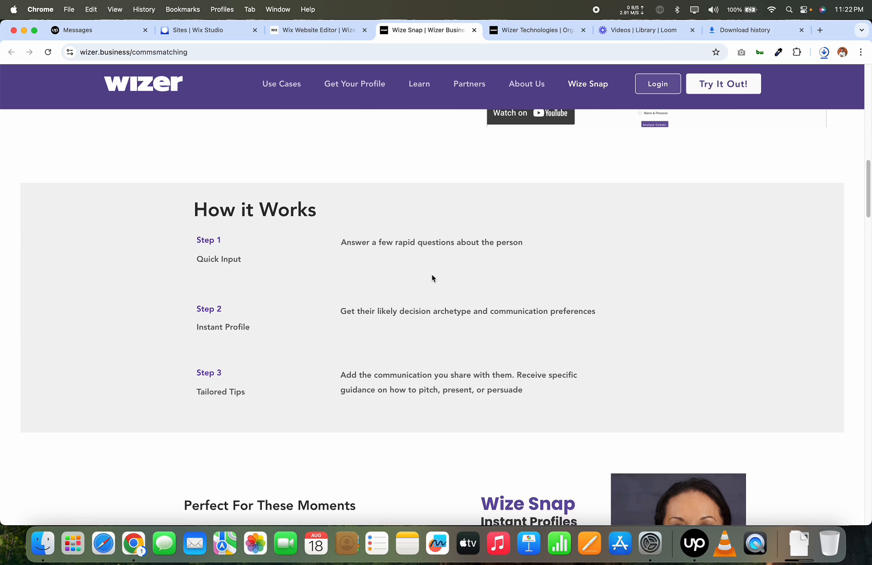
scroll(433, 285, down, 5)
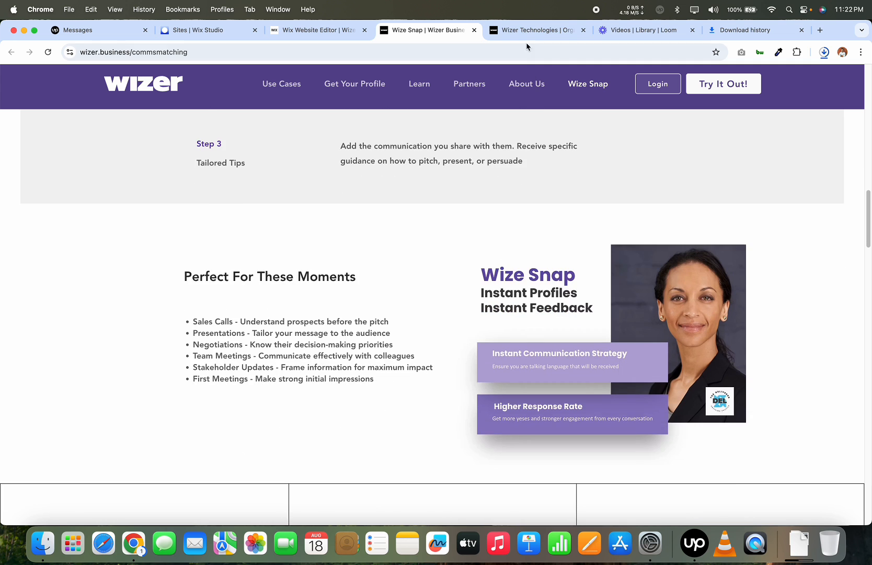
click(531, 30)
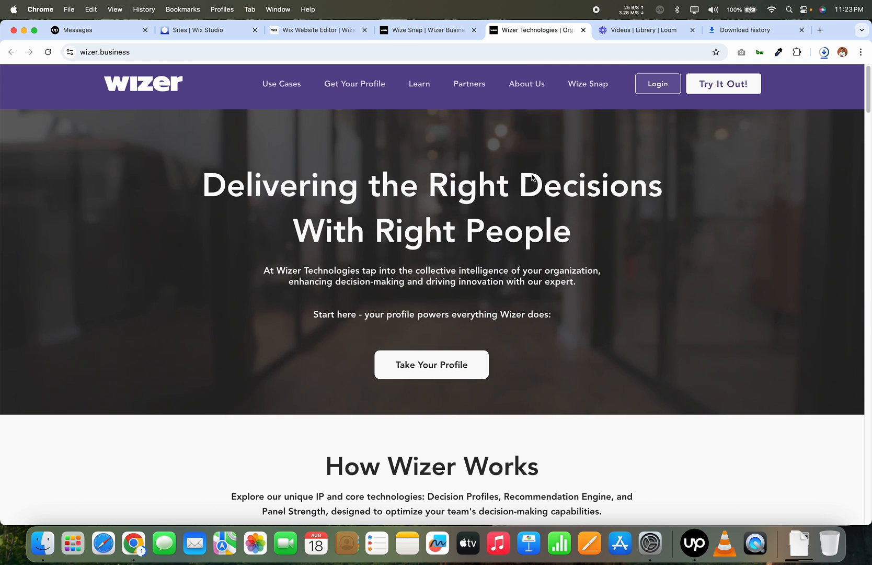
key(ctrl+shift+Tab)
scroll(412, 296, up, 7)
scroll(413, 298, up, 5)
scroll(424, 307, down, 15)
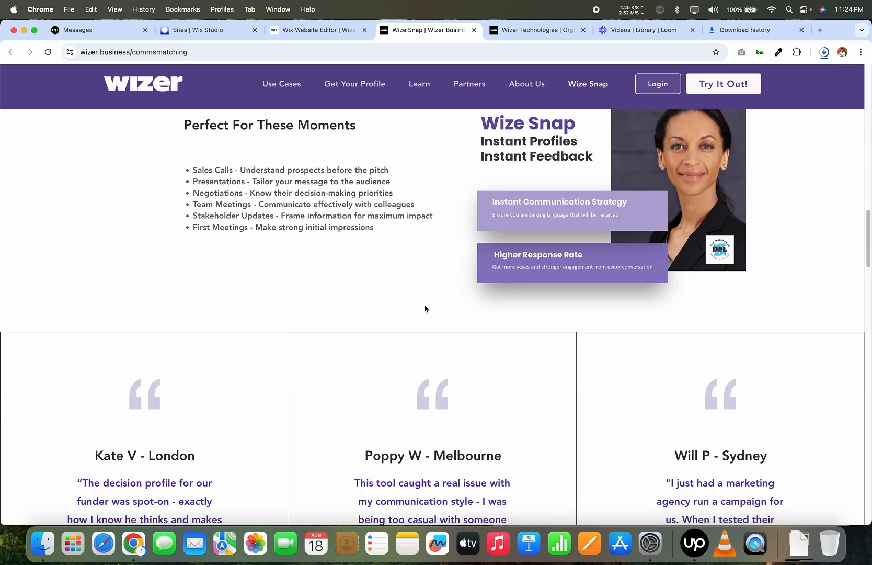
scroll(511, 287, down, 1)
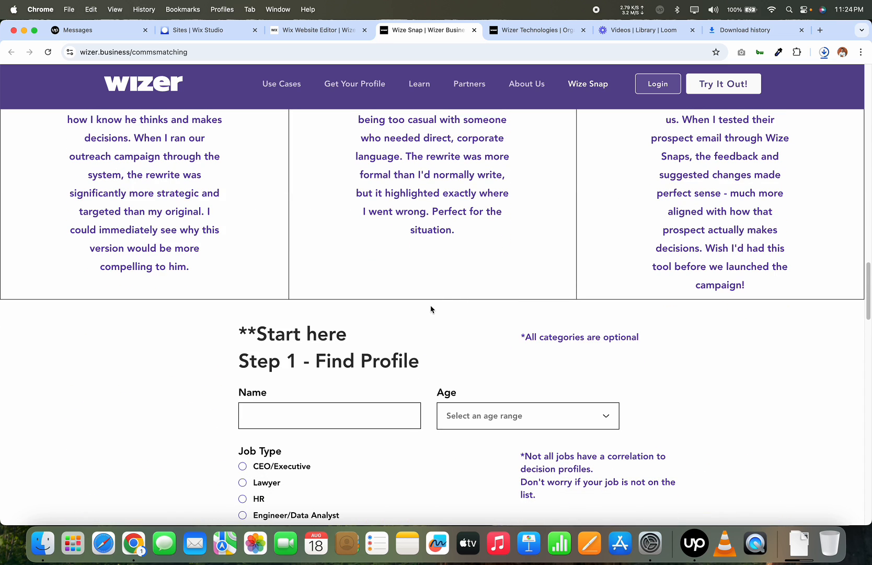
scroll(670, 351, up, 3)
scroll(674, 331, down, 15)
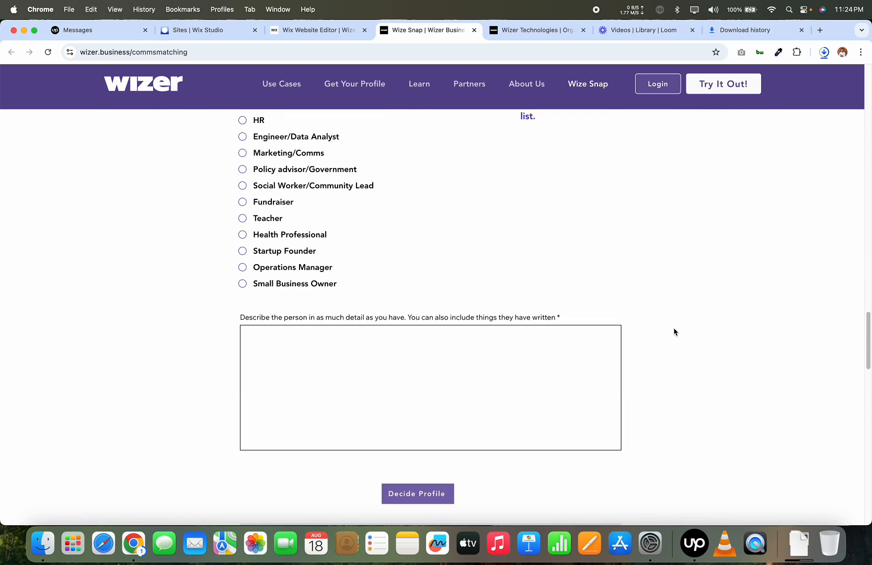
scroll(594, 318, up, 8)
scroll(555, 309, up, 20)
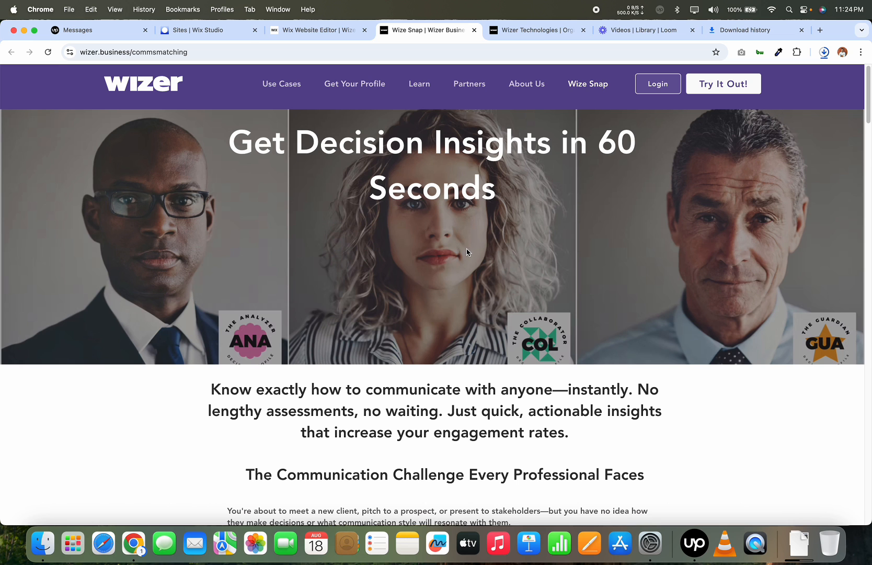
scroll(467, 252, down, 10)
scroll(451, 262, up, 10)
- Switch to the Wix editor and examine the hero banner and the content below it on the Wize Snap page
key(ctrl+shift+Tab)
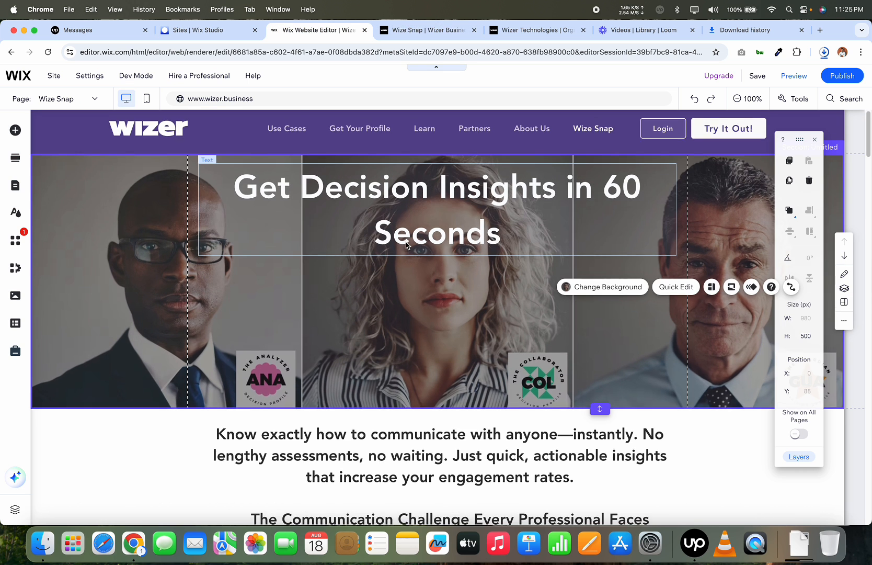
scroll(384, 276, down, 3)
scroll(397, 282, down, 5)
scroll(353, 283, up, 10)
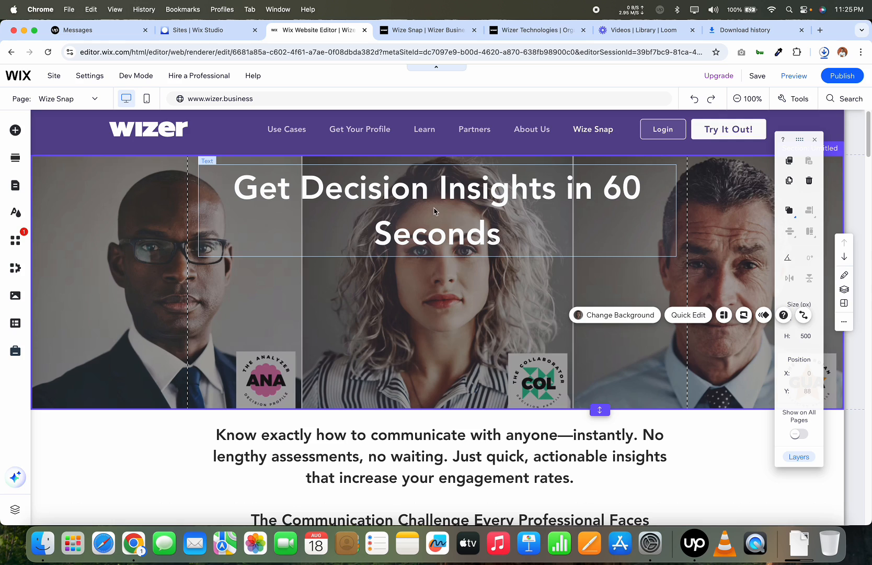
- Compare the hero banners of the live Get Your Profile, Wize Snap, About Us and Partners pages
click(534, 30)
click(352, 85)
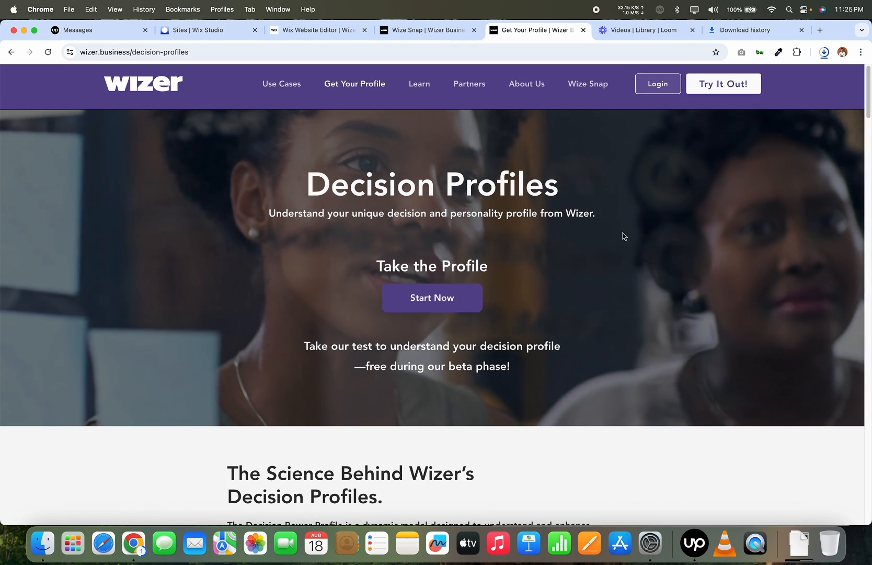
click(579, 90)
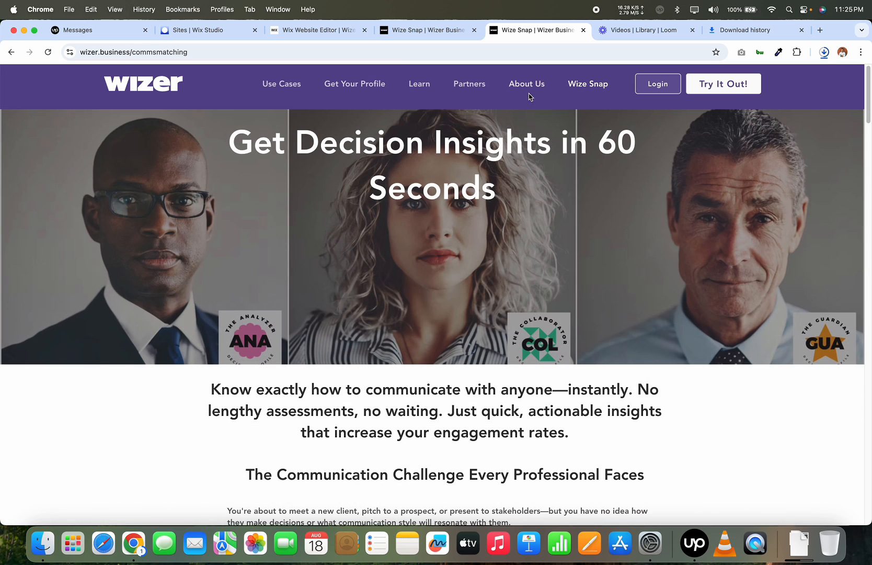
click(530, 93)
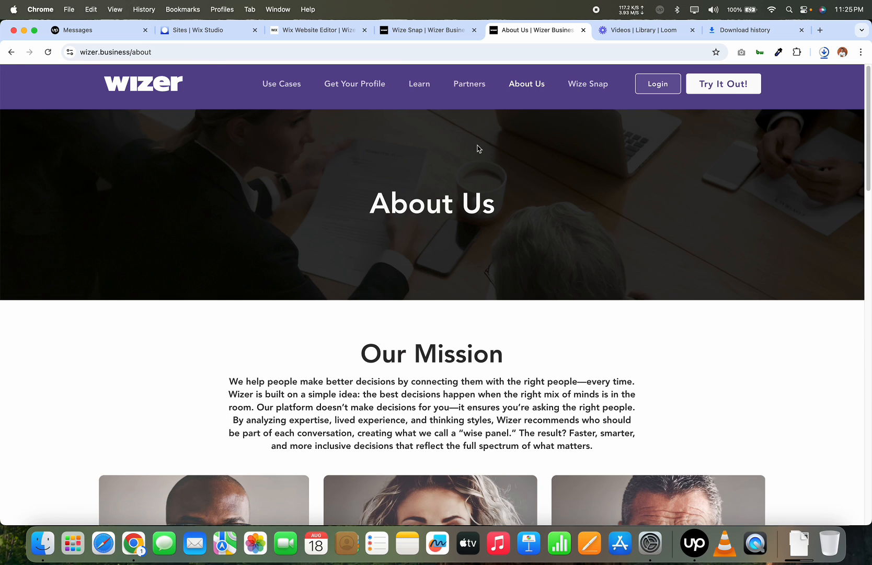
click(476, 93)
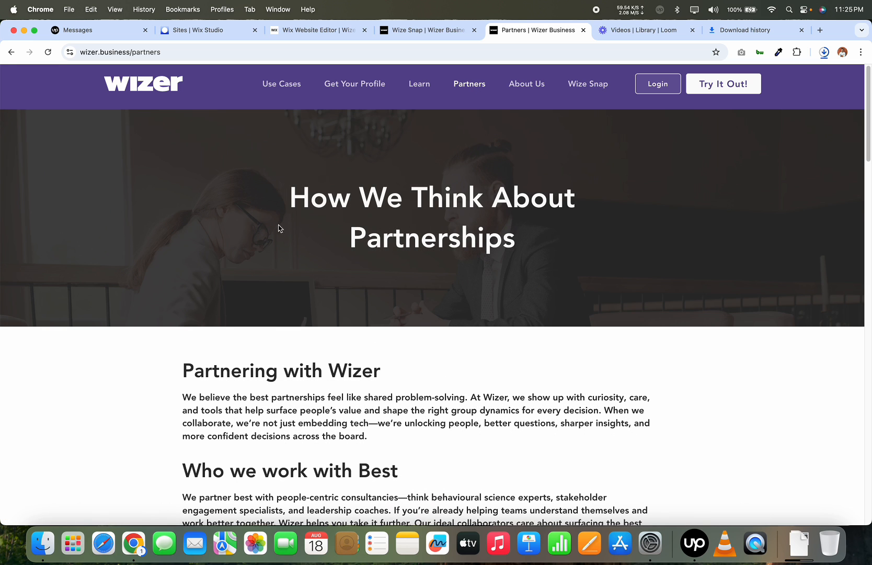
click(414, 90)
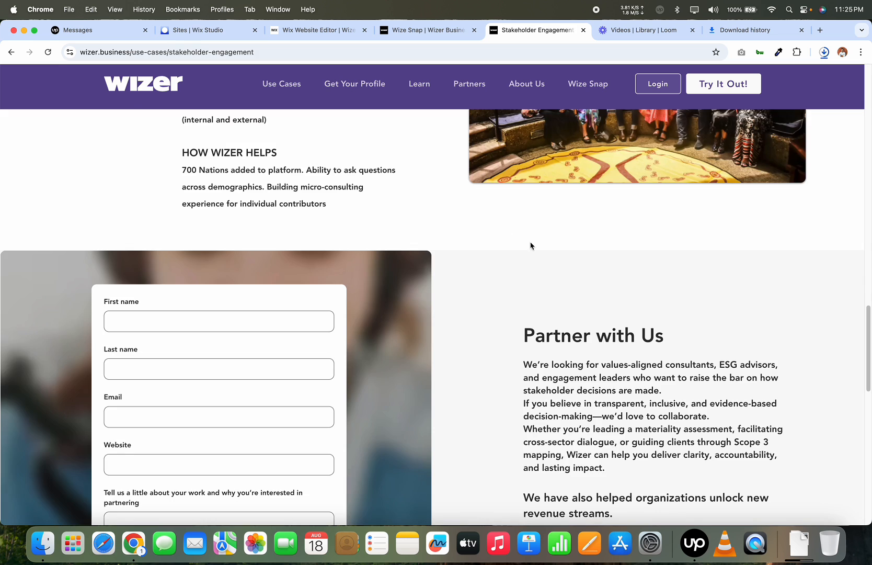
- Examine the live Stakeholder Engagement page's testimonials, case study, partner form and video, and return to the Wix editor
scroll(435, 192, down, 3)
scroll(517, 334, up, 7)
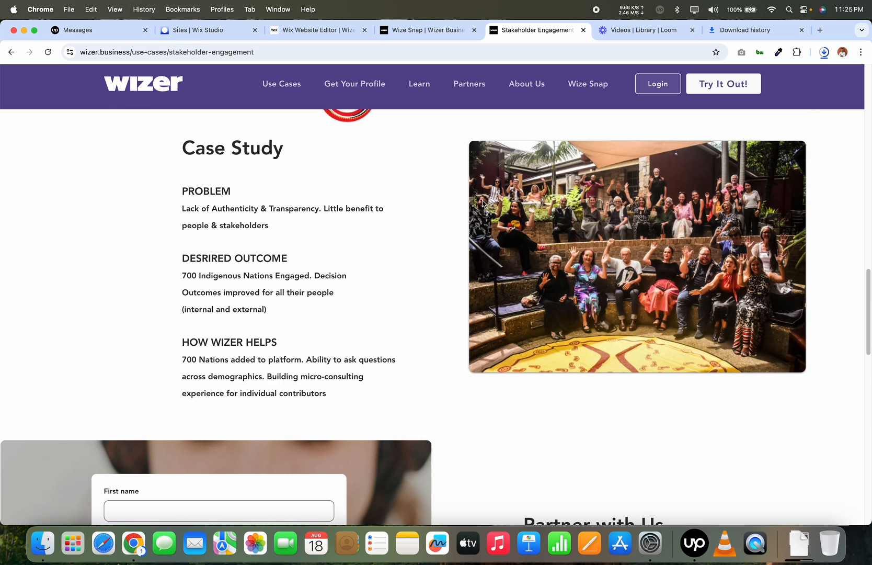
scroll(460, 368, up, 8)
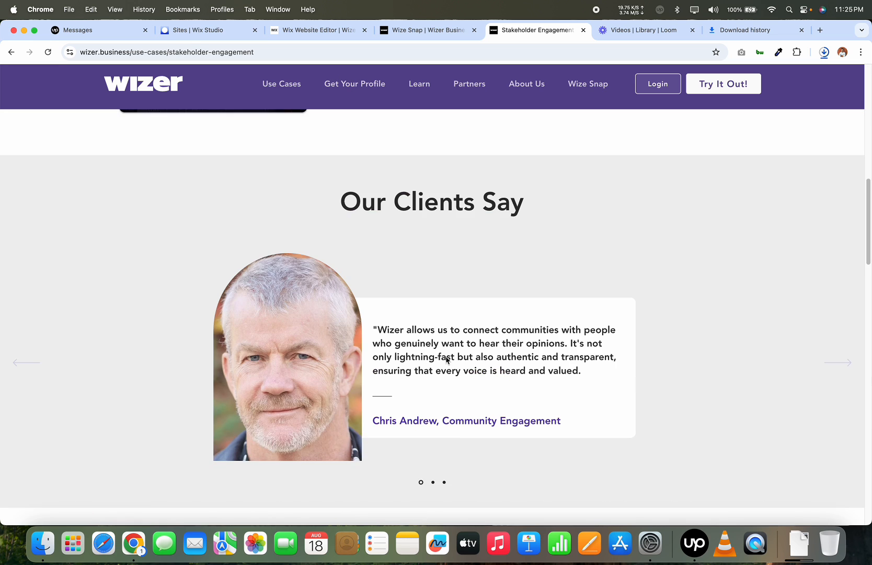
scroll(447, 358, down, 9)
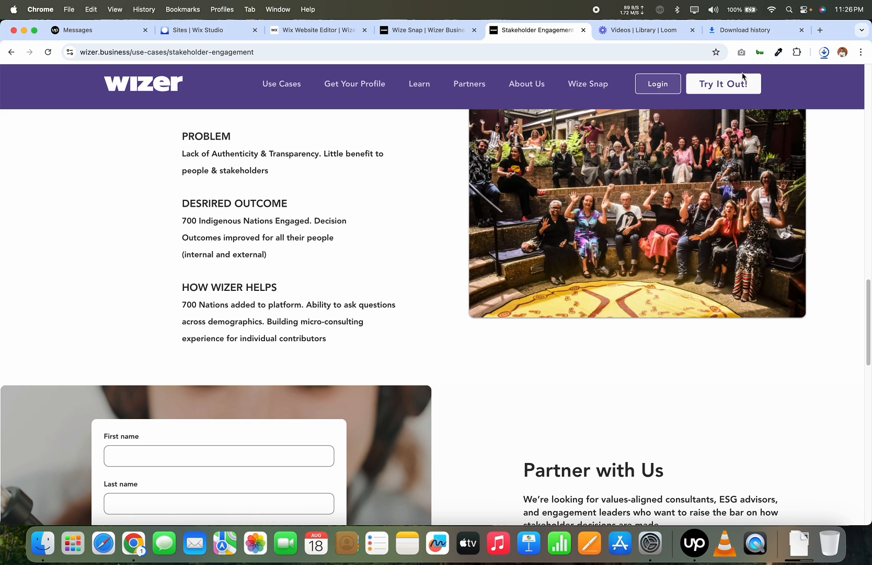
scroll(451, 334, up, 8)
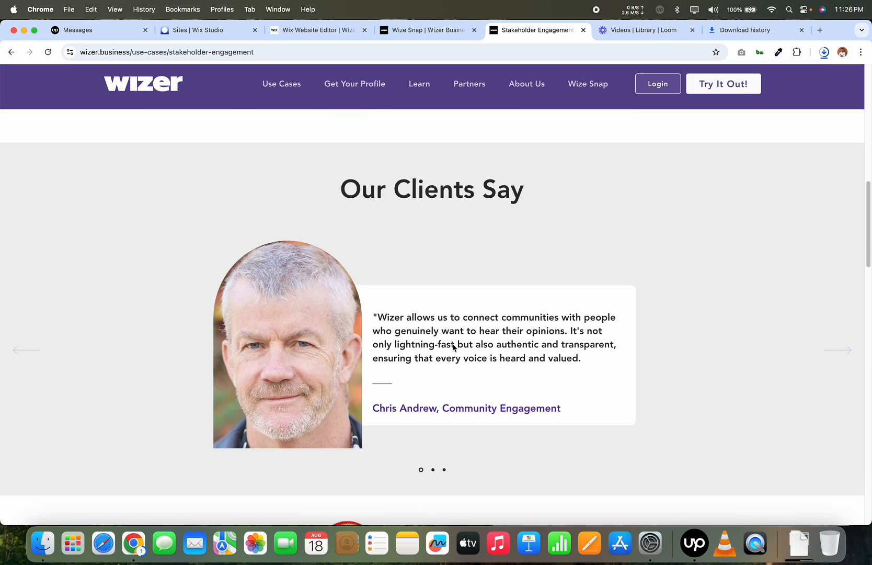
scroll(456, 355, down, 15)
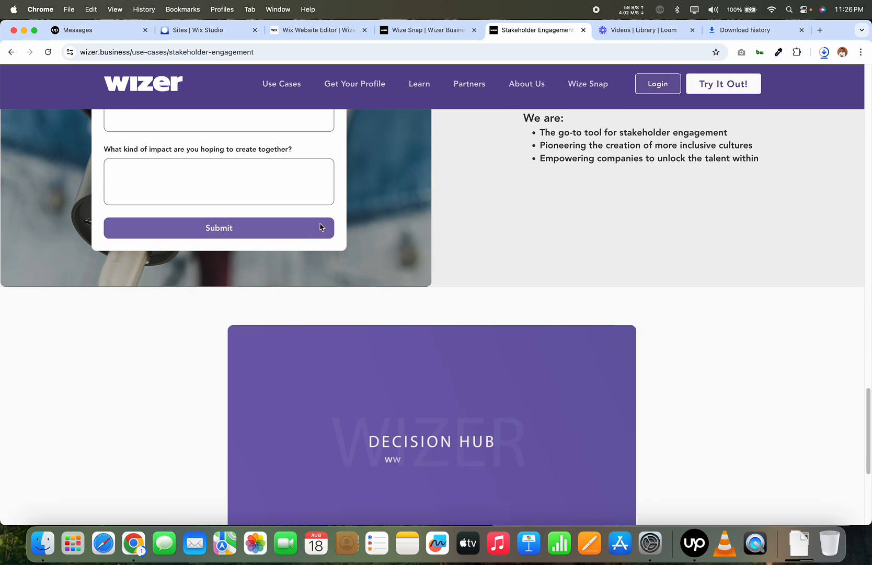
scroll(551, 298, down, 4)
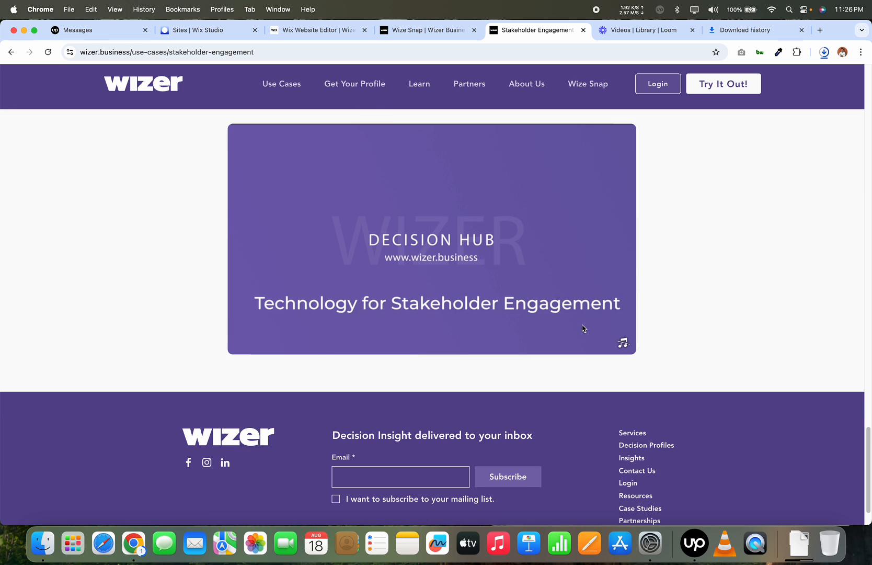
scroll(580, 324, up, 1)
key(super+3)
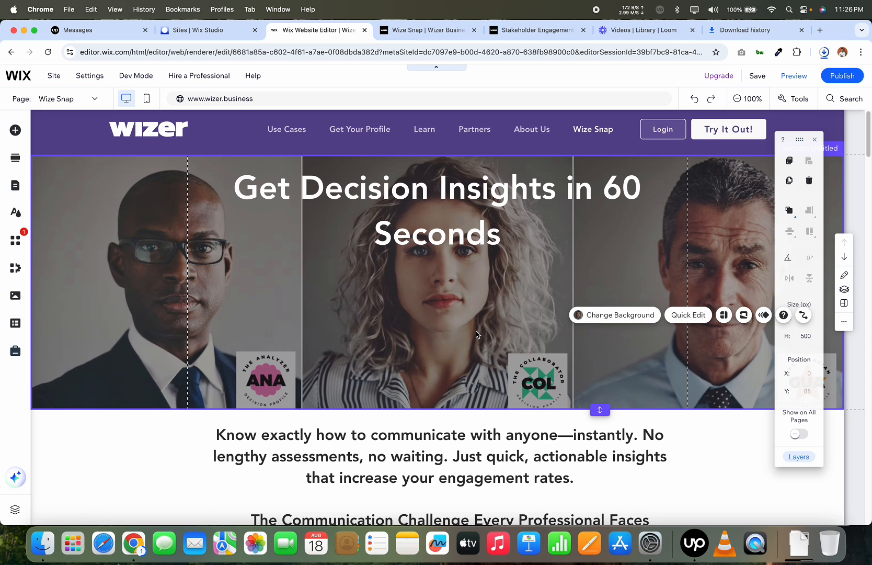
click(16, 130)
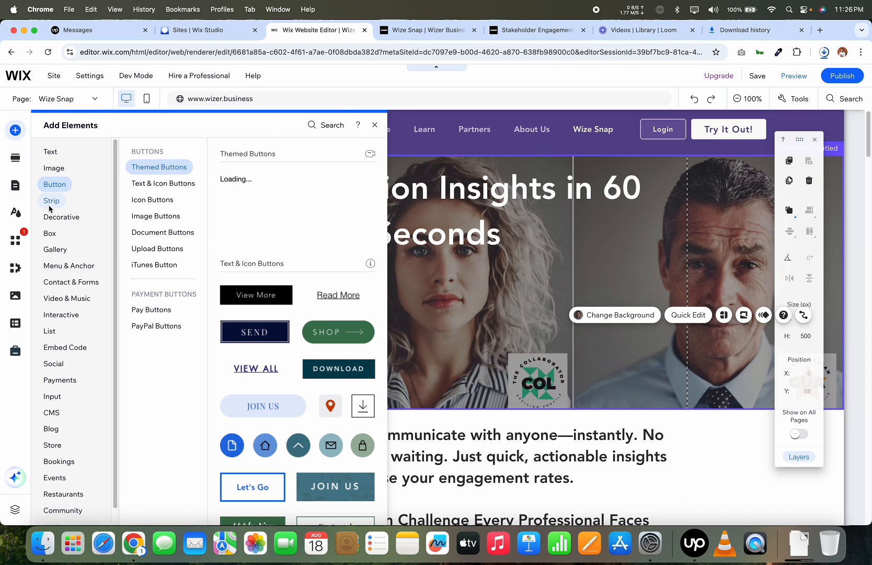
mouse_move(66, 216)
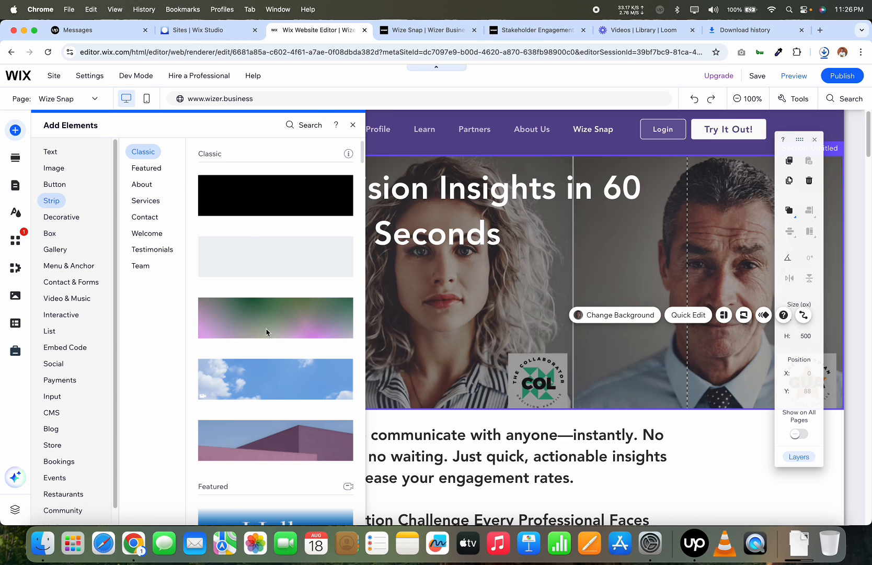
click(487, 314)
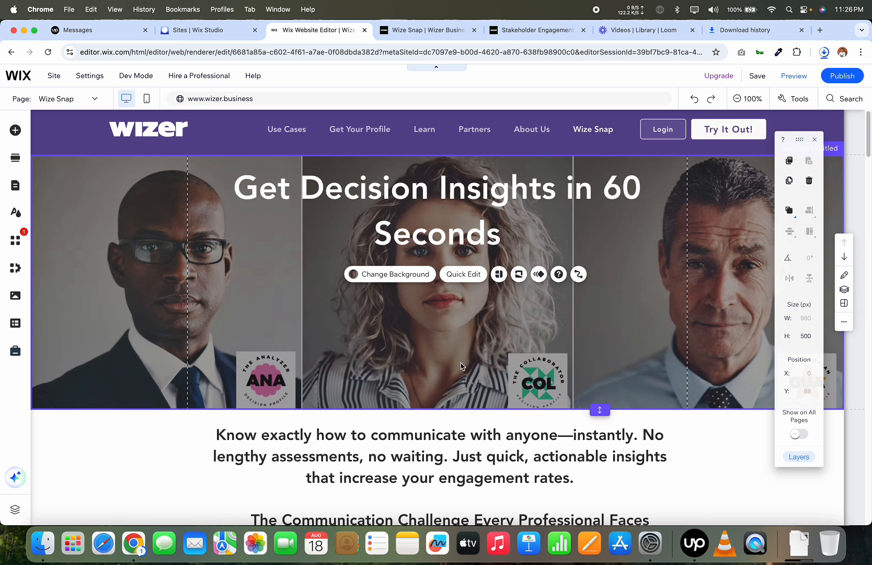
- Add a blank section below the banner and place the black classic strip in it, aligned to the section's upper edge at Y 588
click(437, 410)
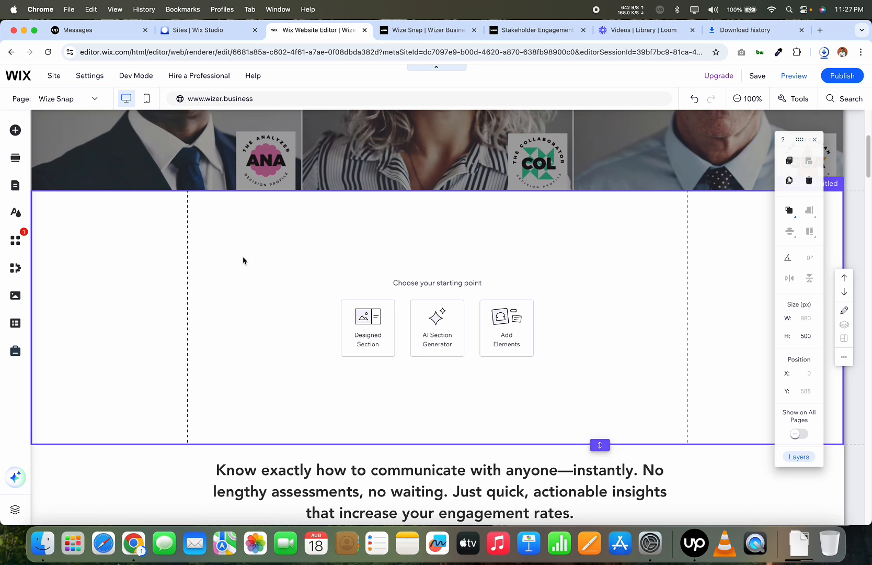
click(15, 135)
drag(244, 191, 441, 298)
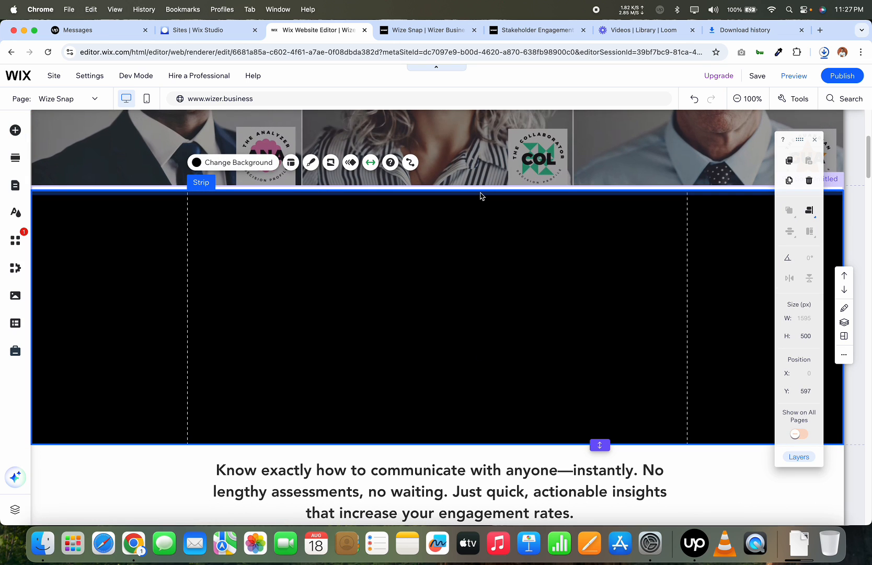
click(482, 194)
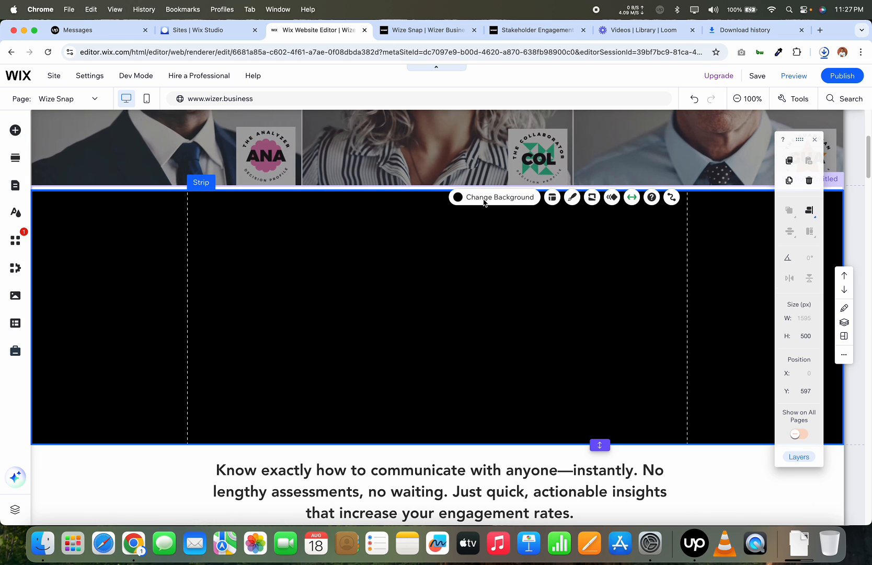
drag(392, 195, 486, 306)
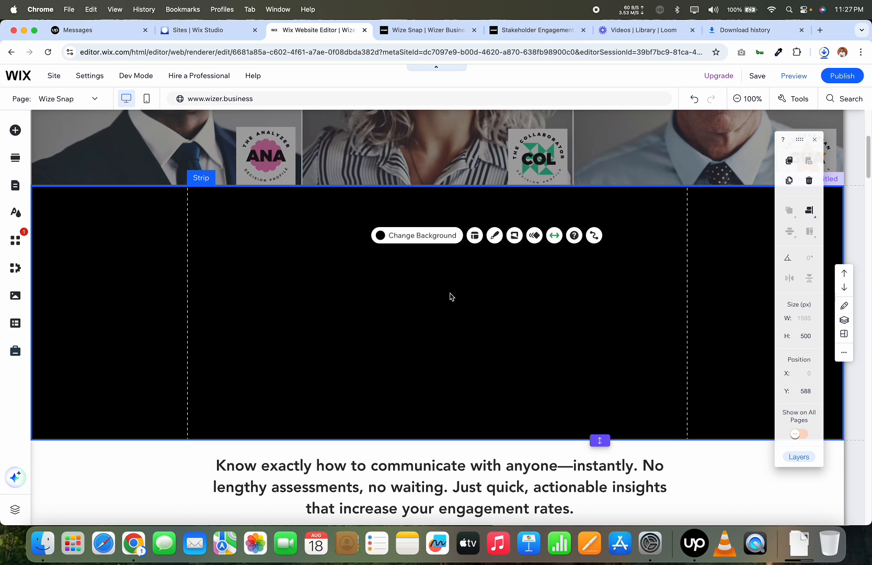
- Name the new black strip section "hero" and show its section URL settings
drag(800, 140, 730, 141)
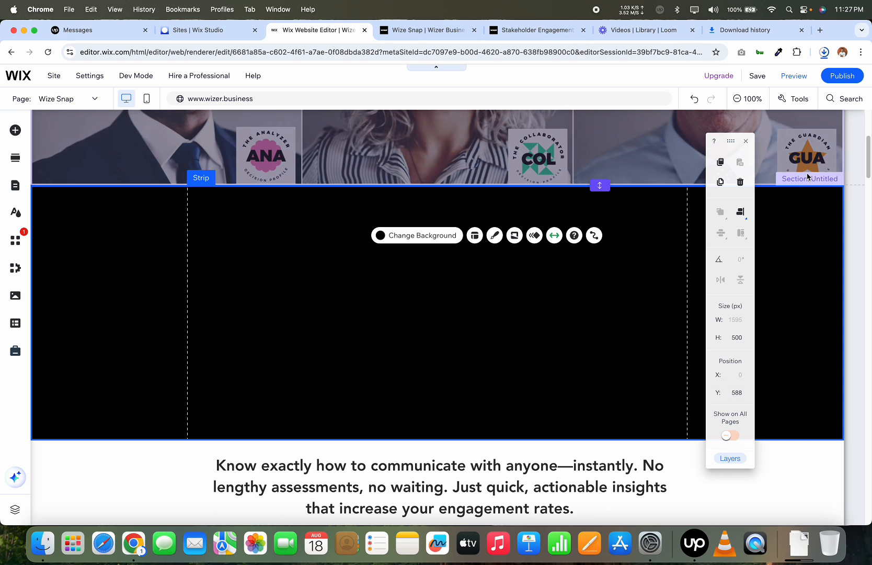
click(808, 177)
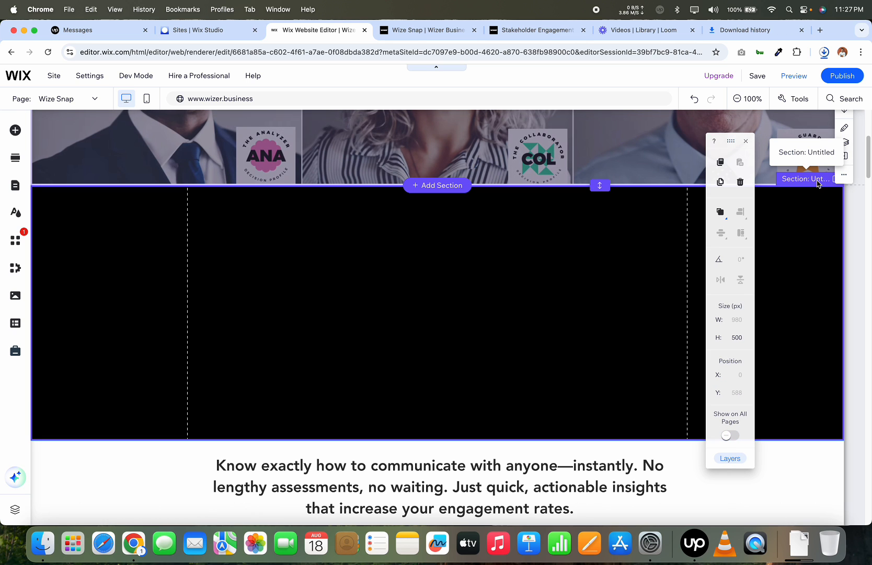
click(834, 179)
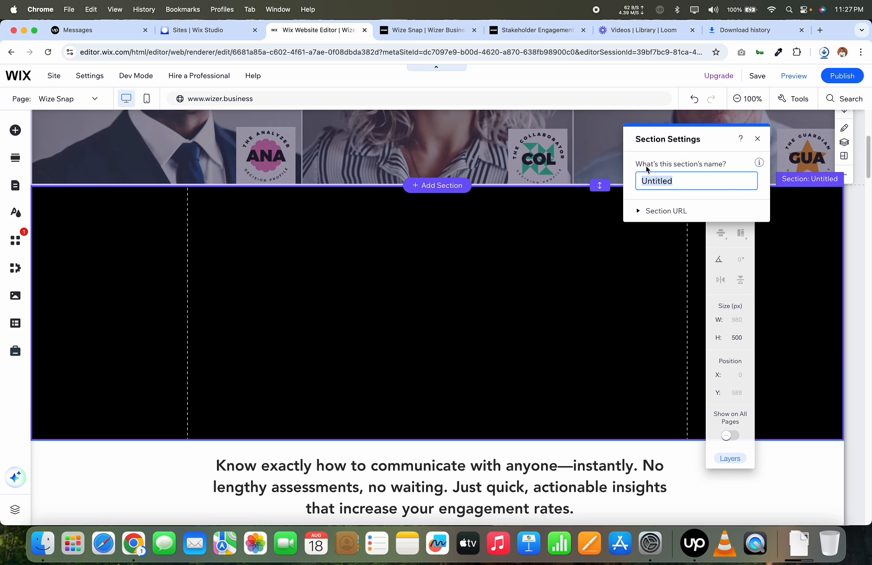
text(hero)
click(664, 210)
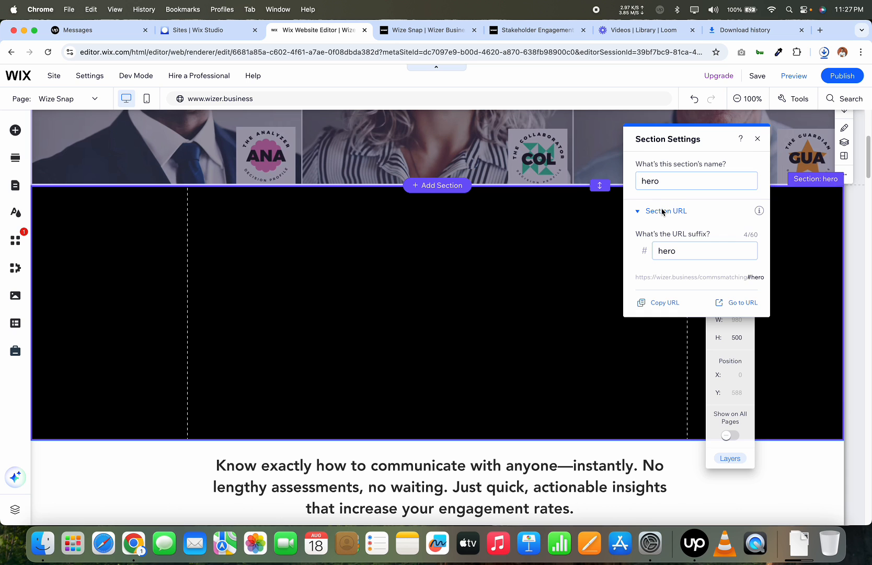
- Select the hero strip and browse the Wix, Shutterstock and Unsplash media libraries for a background image, returning to the site files
scroll(577, 296, up, 5)
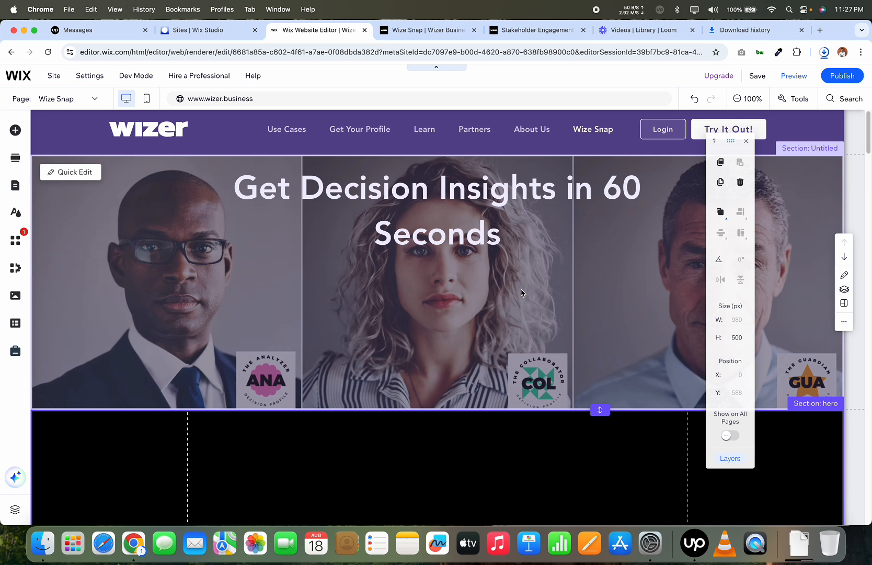
click(437, 216)
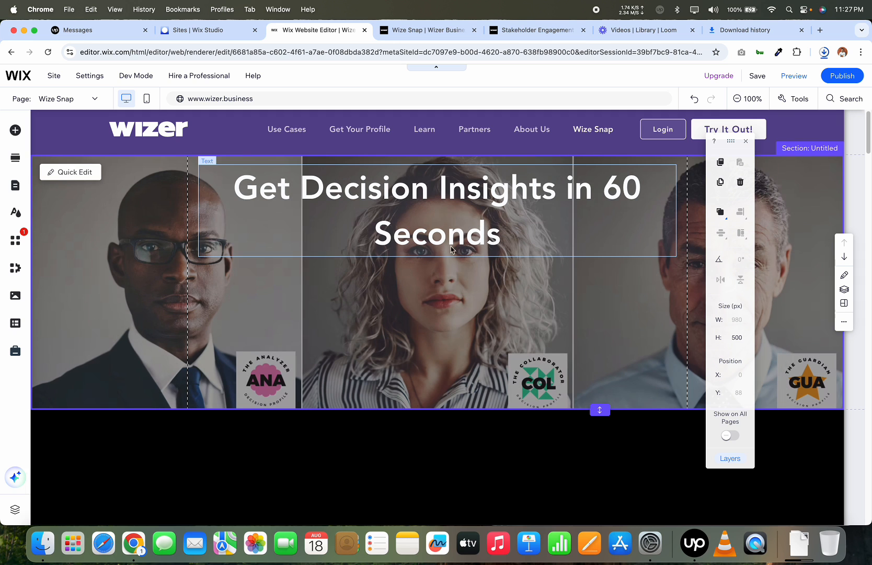
scroll(529, 388, down, 2)
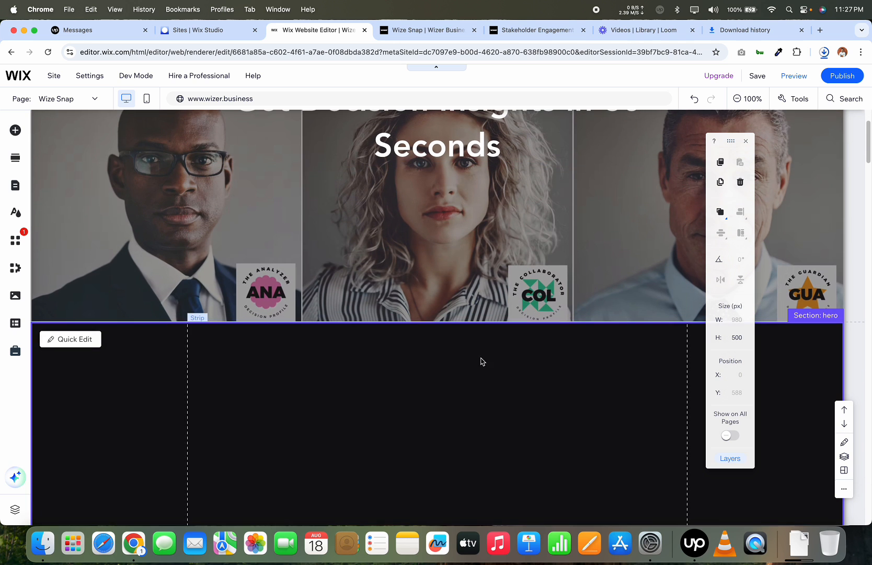
click(448, 401)
scroll(448, 401, down, 2)
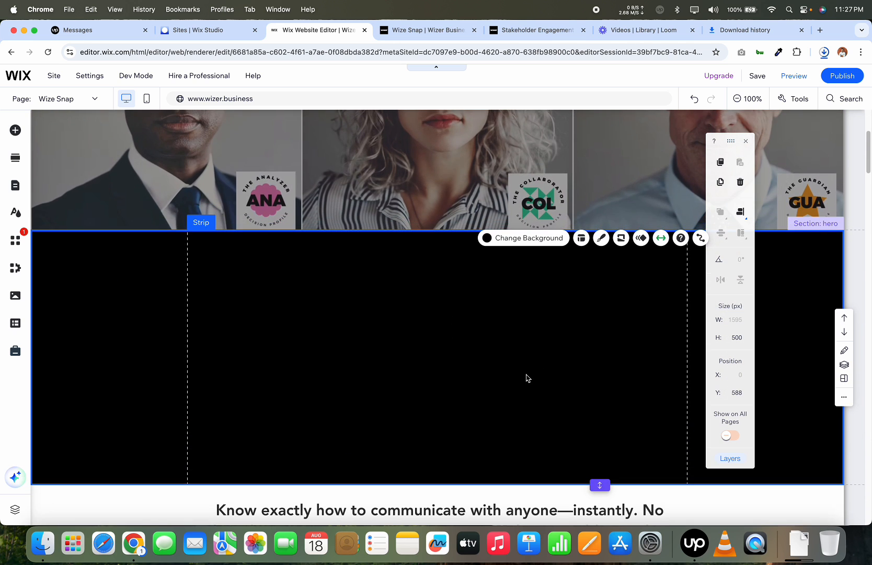
click(398, 278)
click(403, 248)
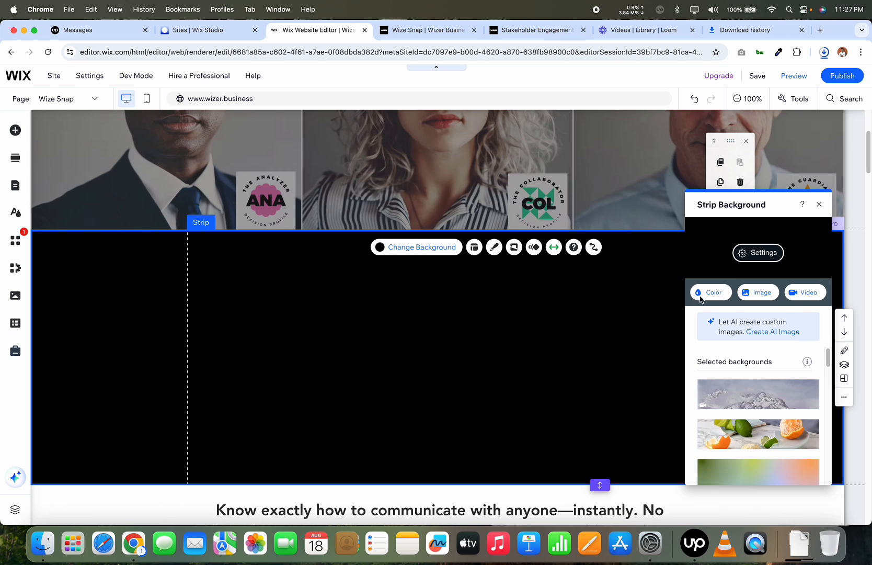
click(746, 298)
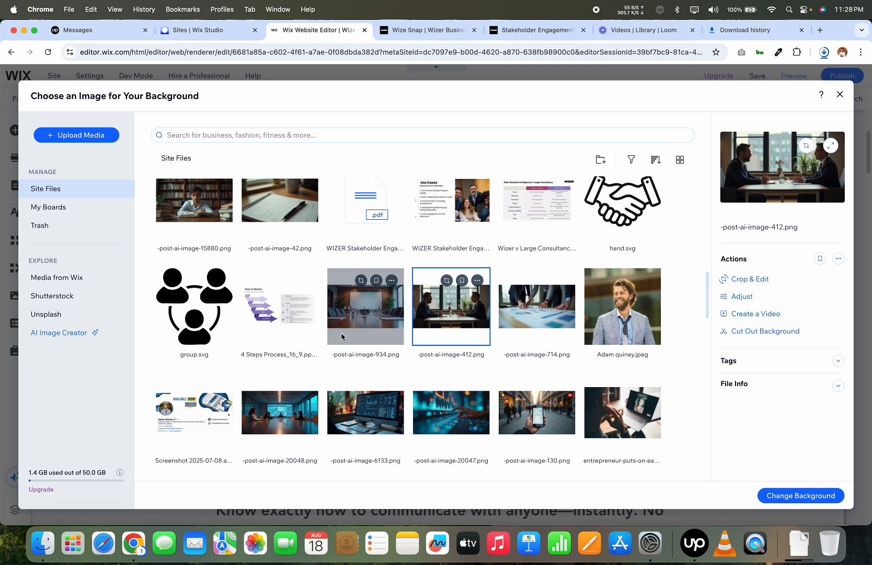
click(81, 277)
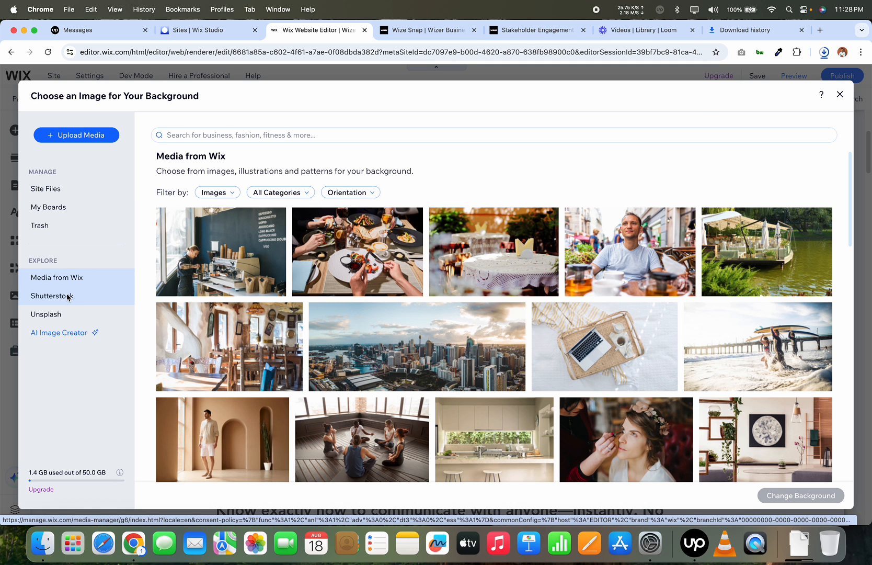
click(68, 296)
click(65, 313)
click(68, 189)
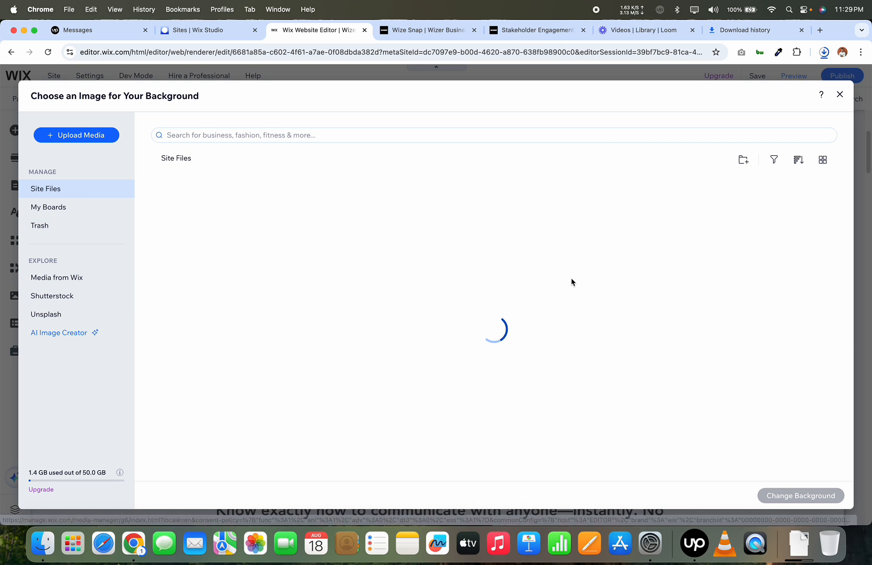
- Set -post-ai-image-412.png from the site files as the hero strip's background image
scroll(515, 363, down, 3)
scroll(515, 362, down, 4)
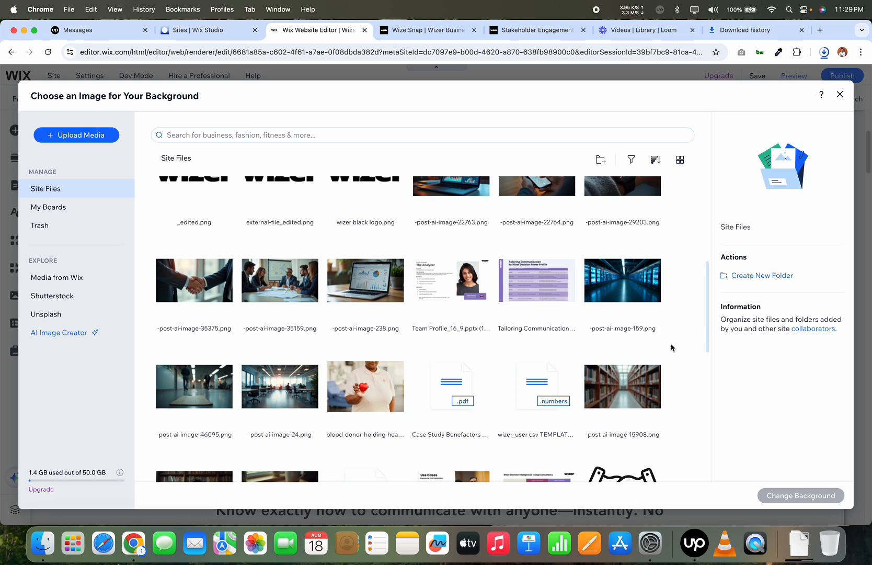
scroll(671, 346, down, 5)
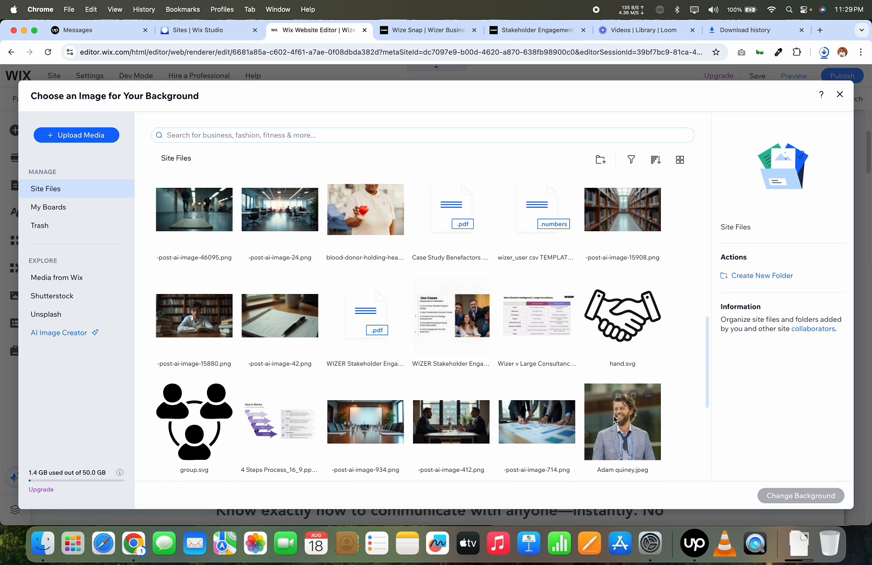
click(452, 424)
click(800, 496)
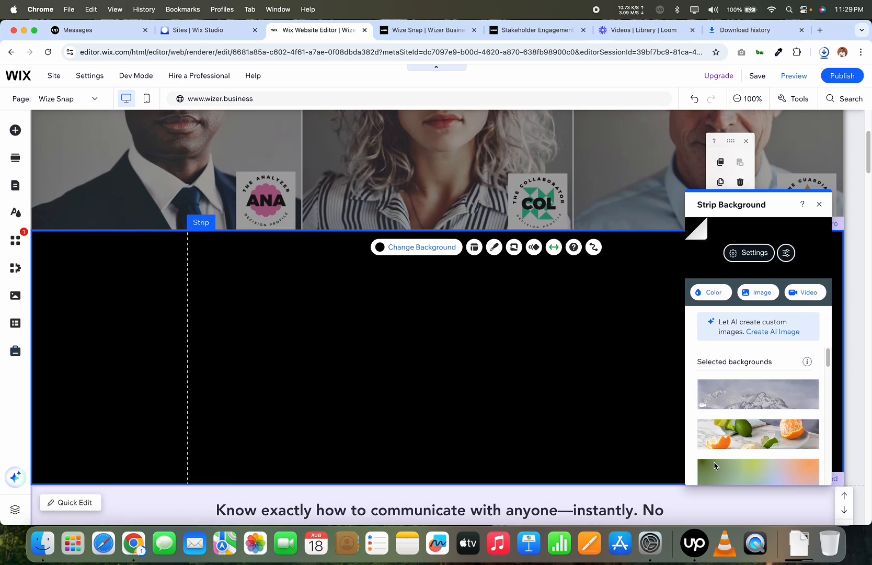
- Set the hero strip's image opacity to 80% and check the color options behind the image
click(749, 254)
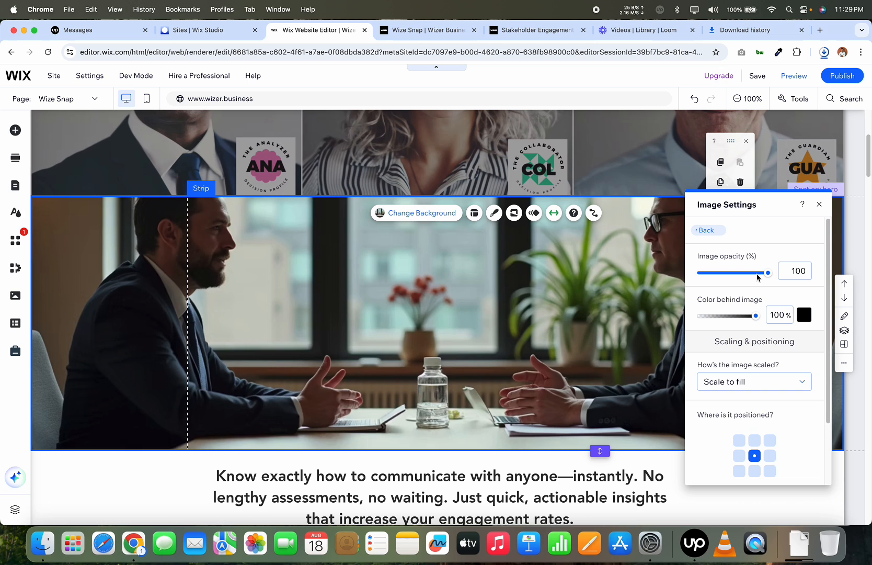
drag(758, 278, 754, 273)
click(804, 275)
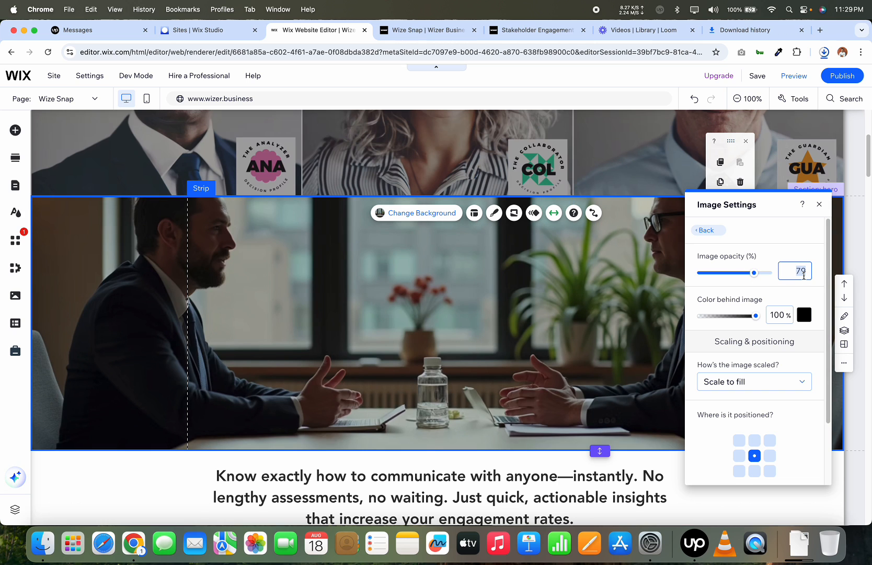
text(80)
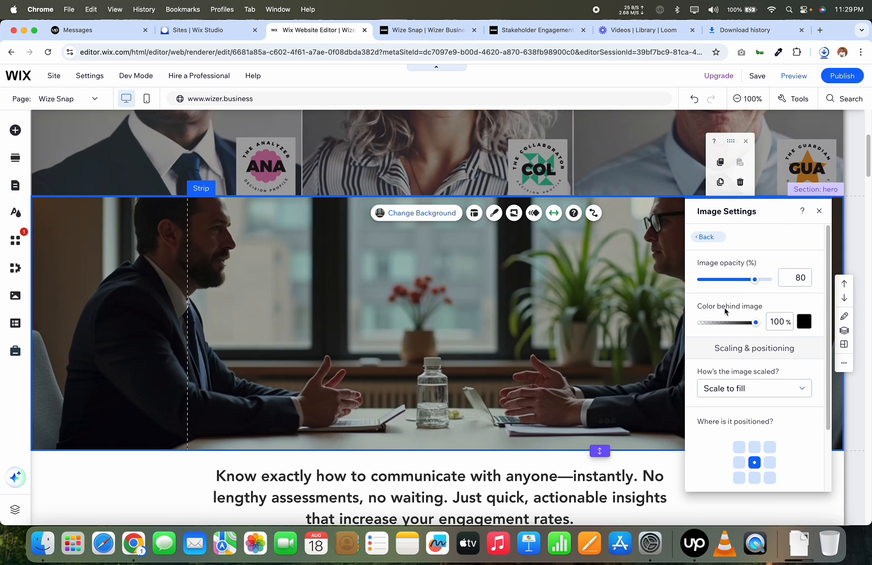
click(804, 322)
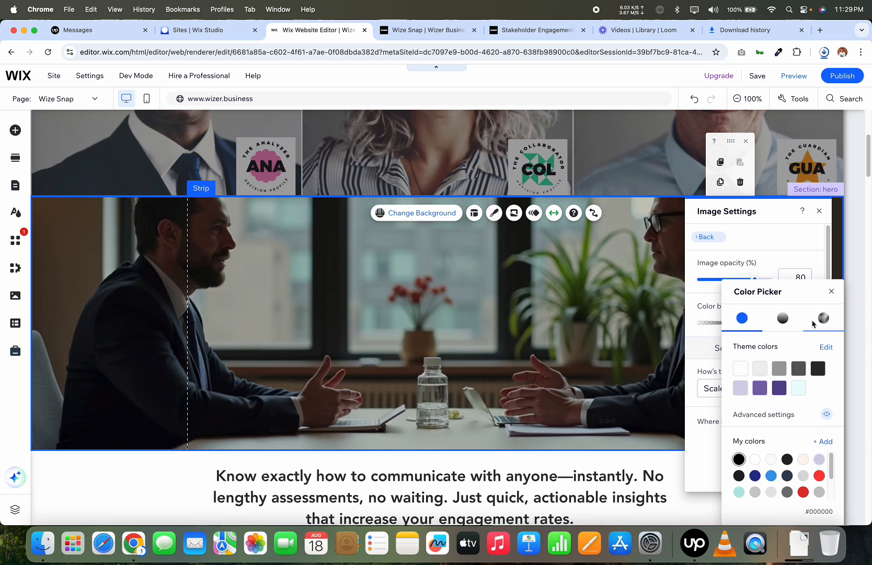
click(832, 292)
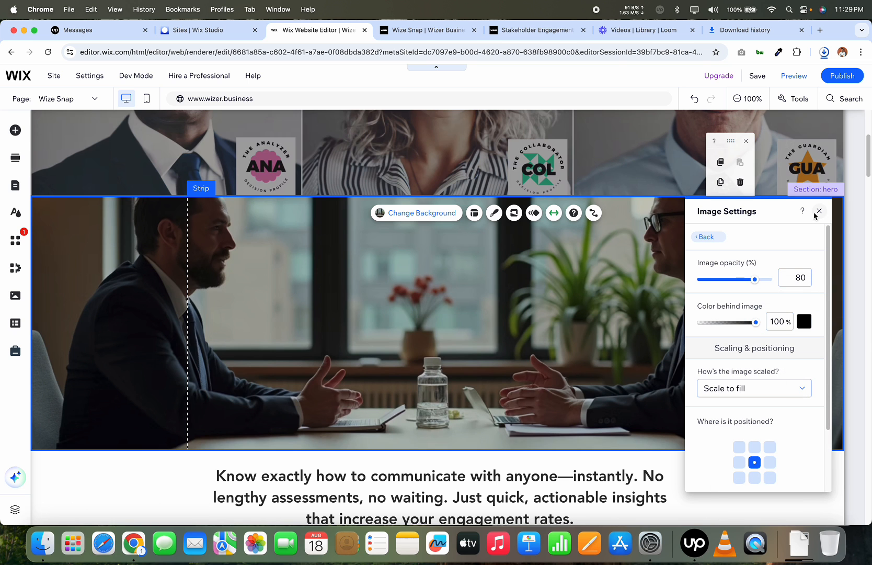
click(819, 211)
- Move the "Get Decision Insights in 60 Seconds" heading from the old banner into the hero strip and set the strip's image opacity to 60%
scroll(538, 298, up, 3)
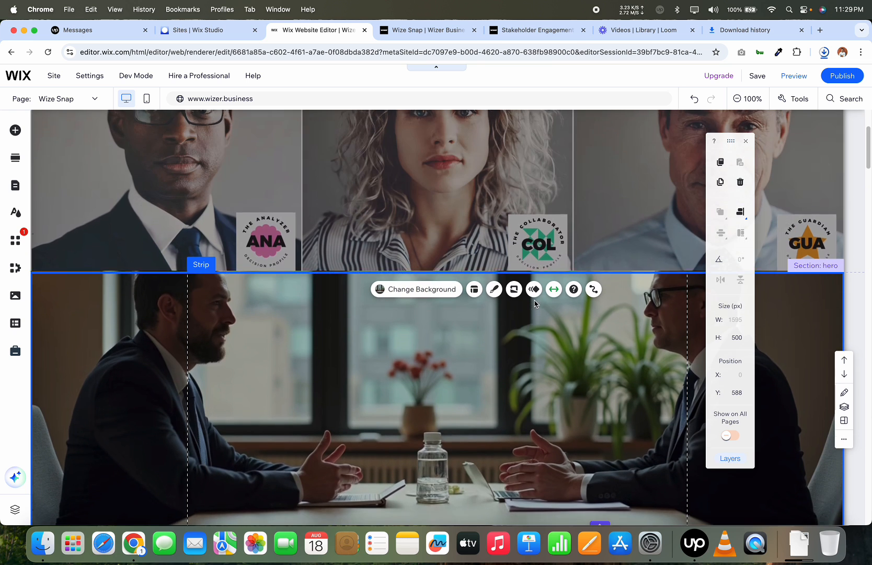
scroll(450, 196, up, 3)
click(453, 134)
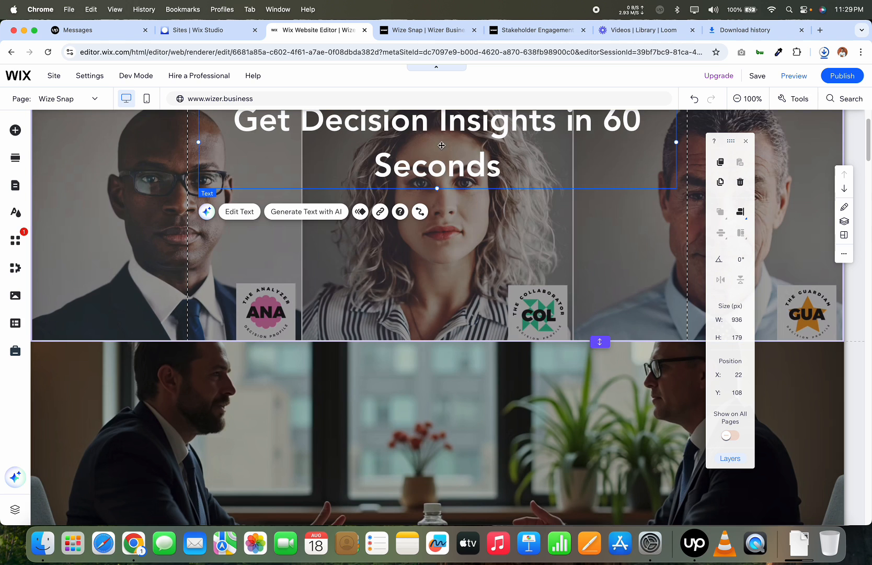
drag(452, 134, 428, 424)
scroll(318, 242, down, 4)
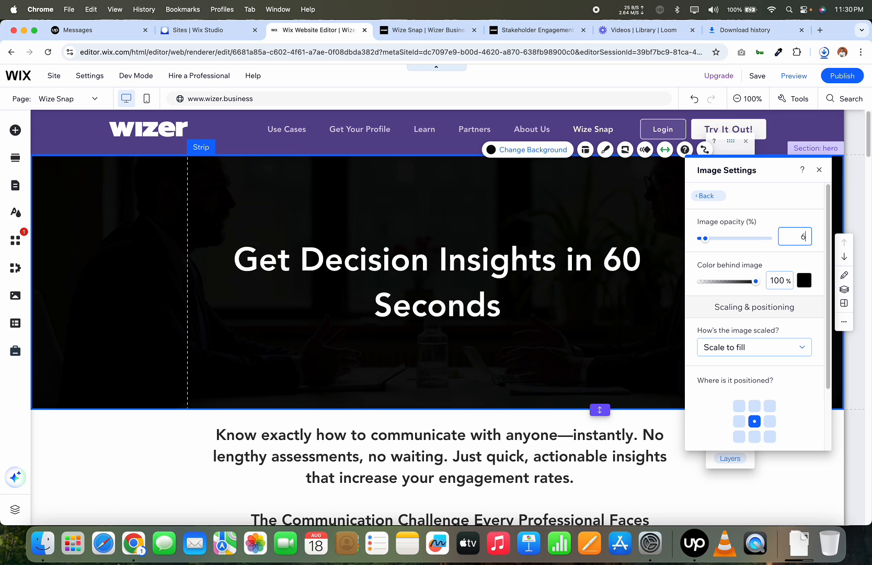
text(0)
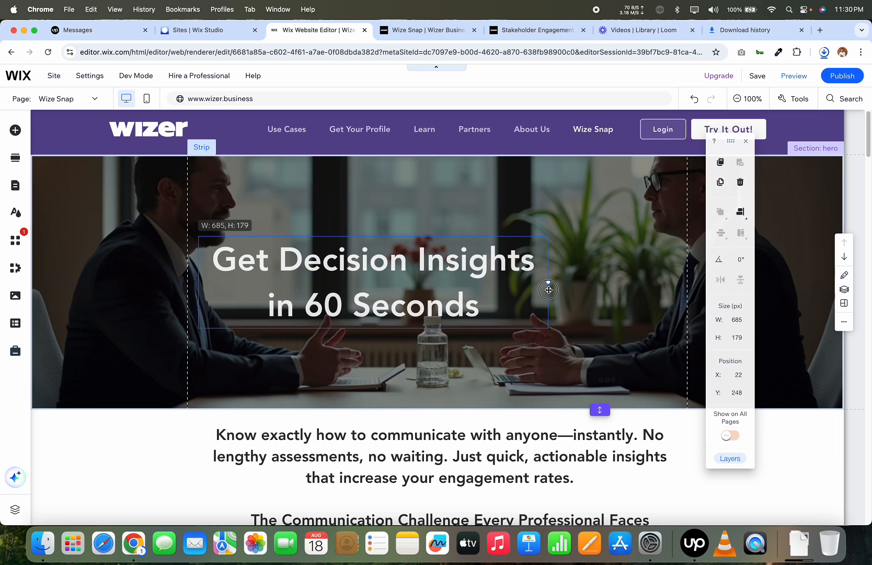
- Narrow the heading's text box to about 718 px and increase the hero strip's height to 560 px
click(549, 285)
click(575, 410)
drag(573, 415, 573, 421)
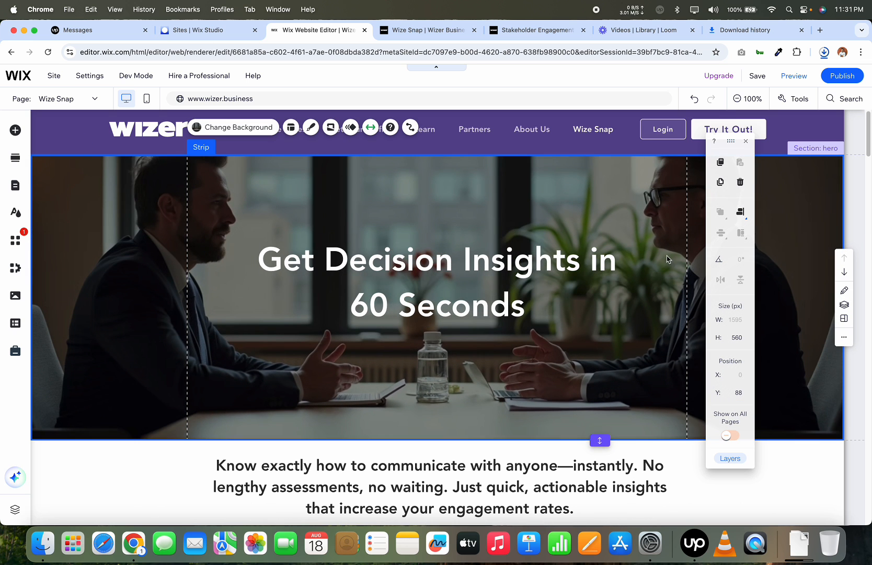
- Replace the hero strip's background with -post-ai-image-35159.png from the site files and set its image opacity to 60%
double_click(642, 333)
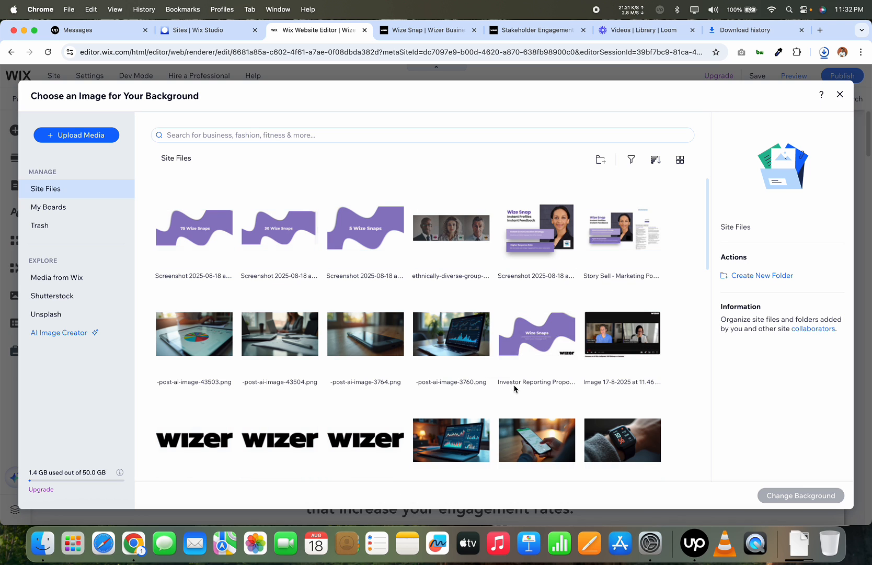
scroll(513, 387, down, 2)
scroll(620, 372, down, 2)
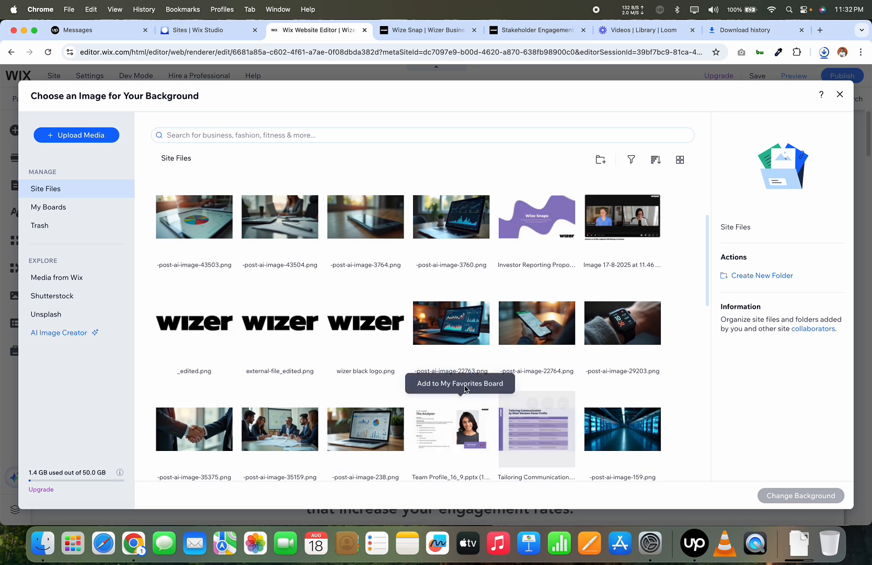
click(287, 432)
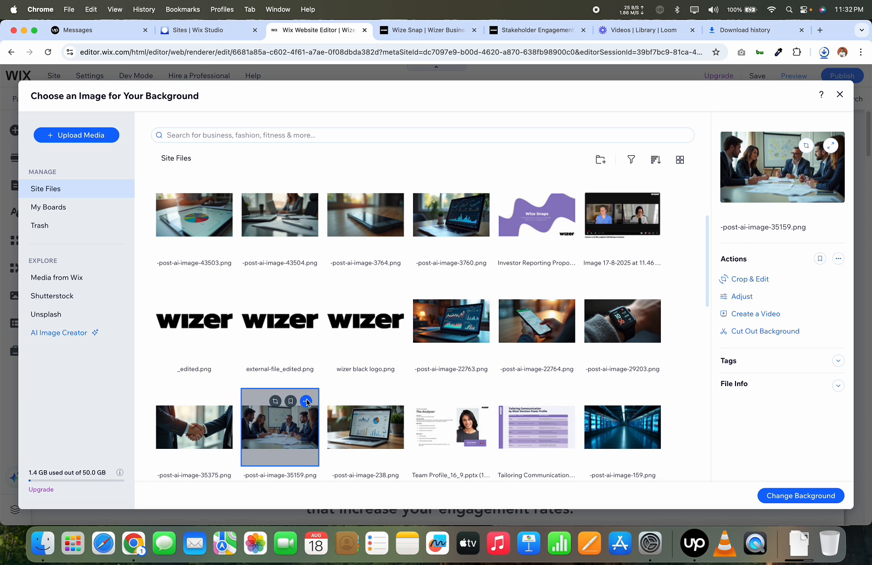
key(Return)
click(802, 235)
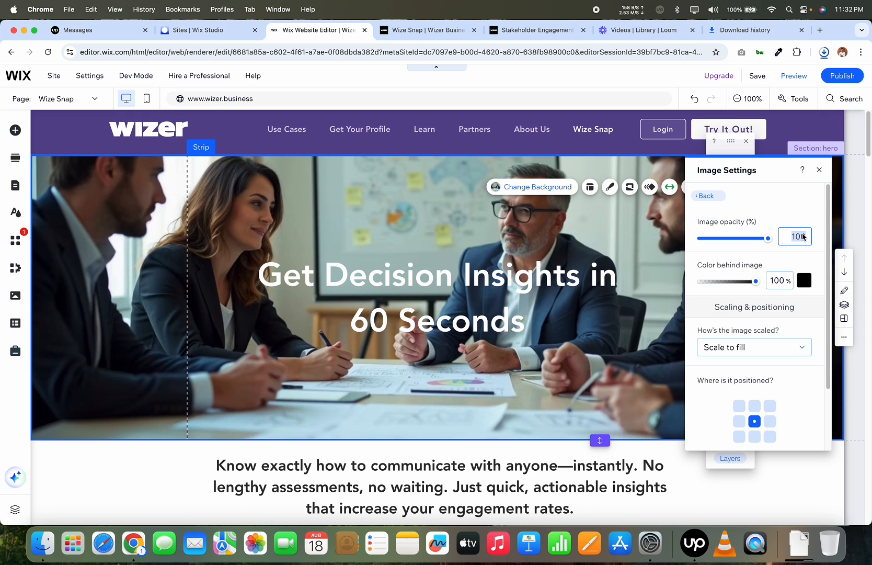
text(60)
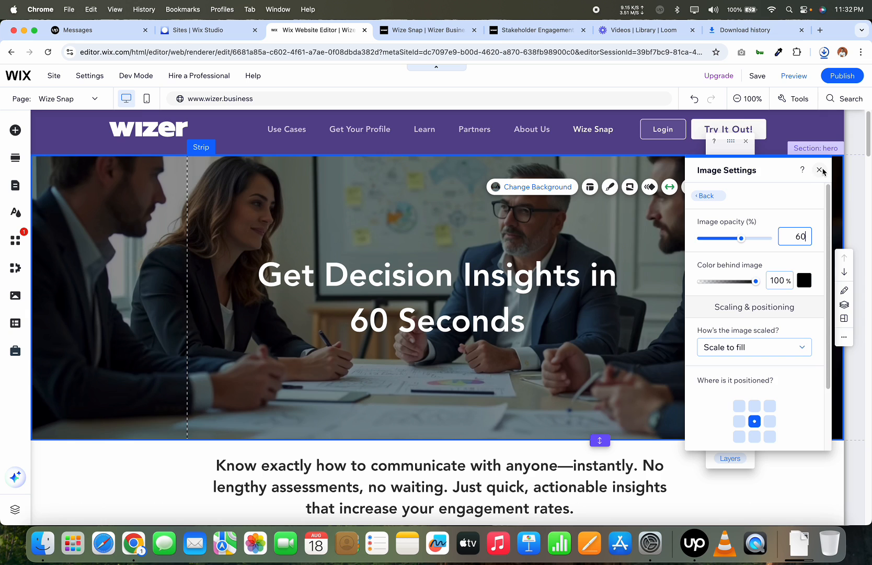
click(820, 170)
- Examine the section below the hero and the live Stakeholder Engagement page's layout for reference, and return to the Wix editor
scroll(204, 341, down, 3)
click(204, 341)
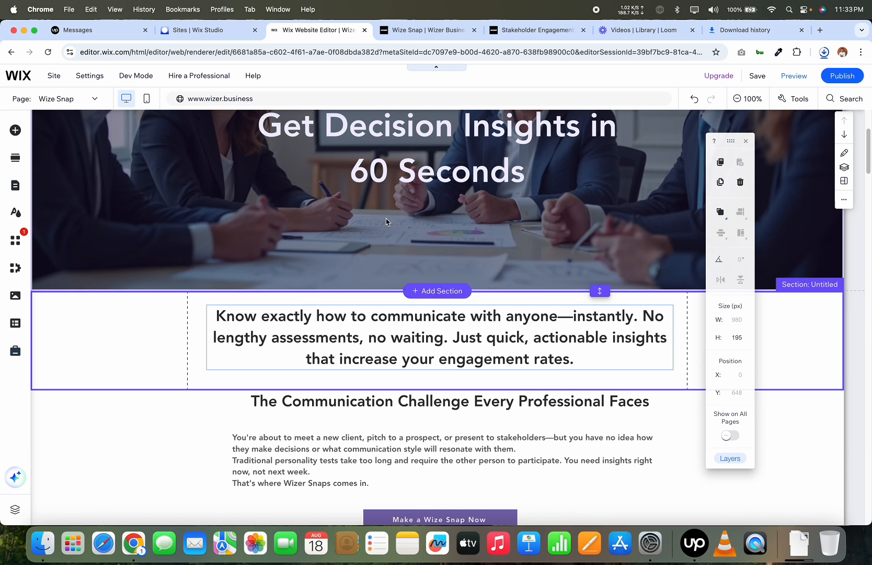
scroll(406, 250, down, 1)
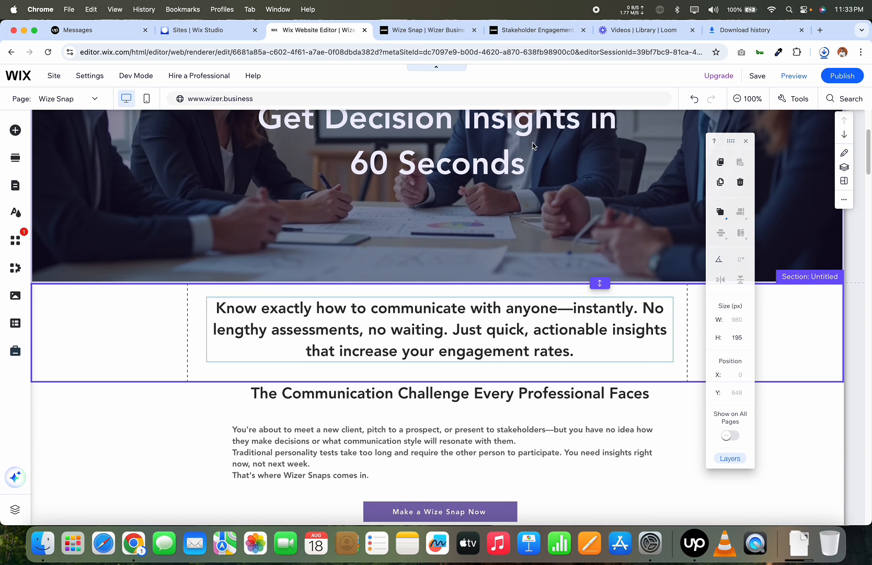
click(534, 30)
scroll(516, 261, down, 6)
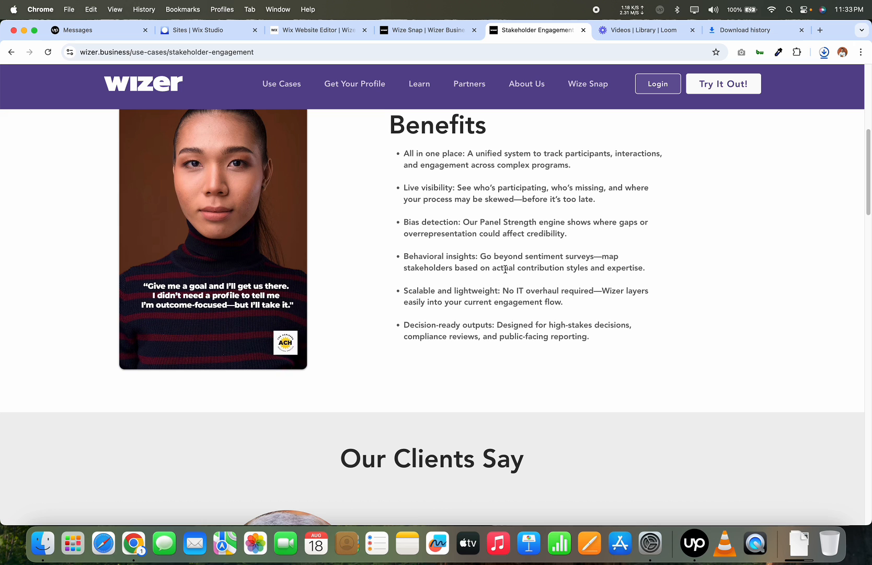
scroll(510, 271, up, 6)
key(super+3)
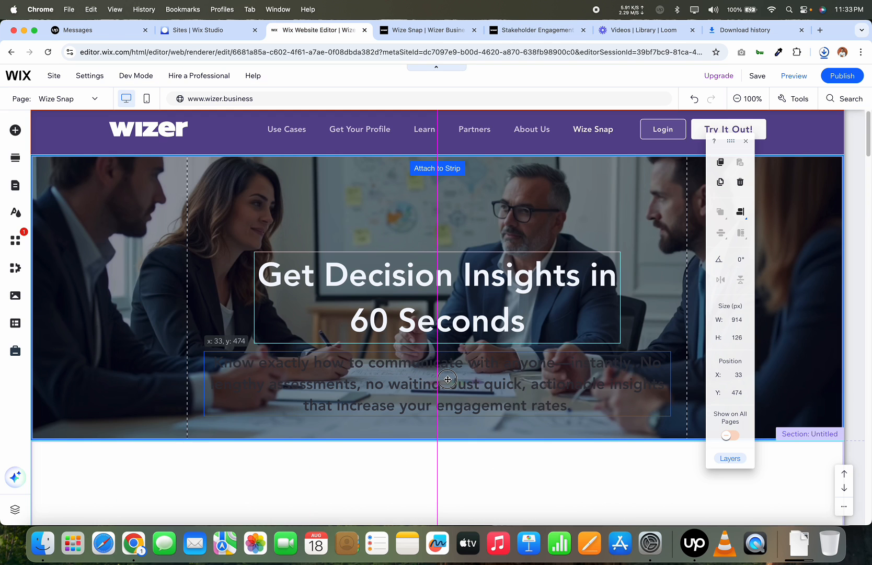
- Attach the "Know exactly how to communicate with anyone" paragraph to the hero strip beneath the heading and make its text white
drag(448, 379, 448, 377)
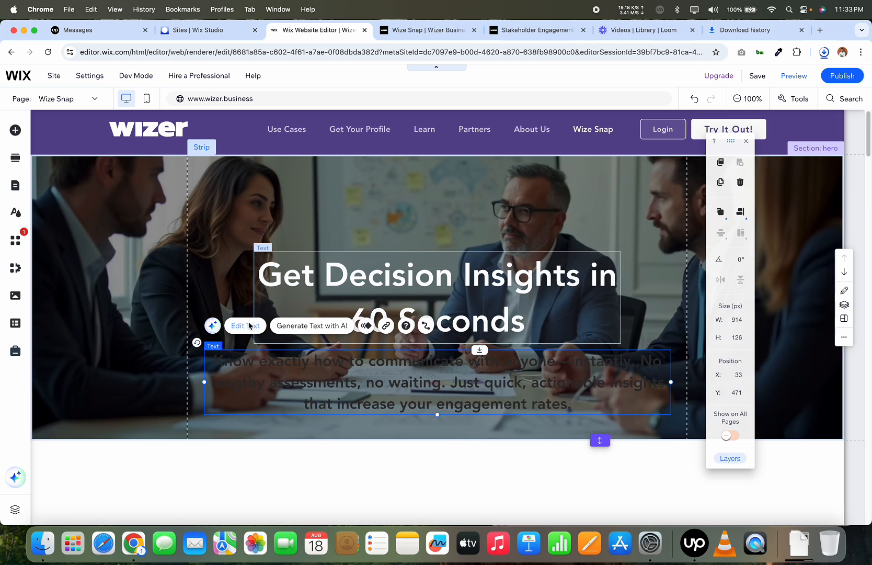
click(248, 325)
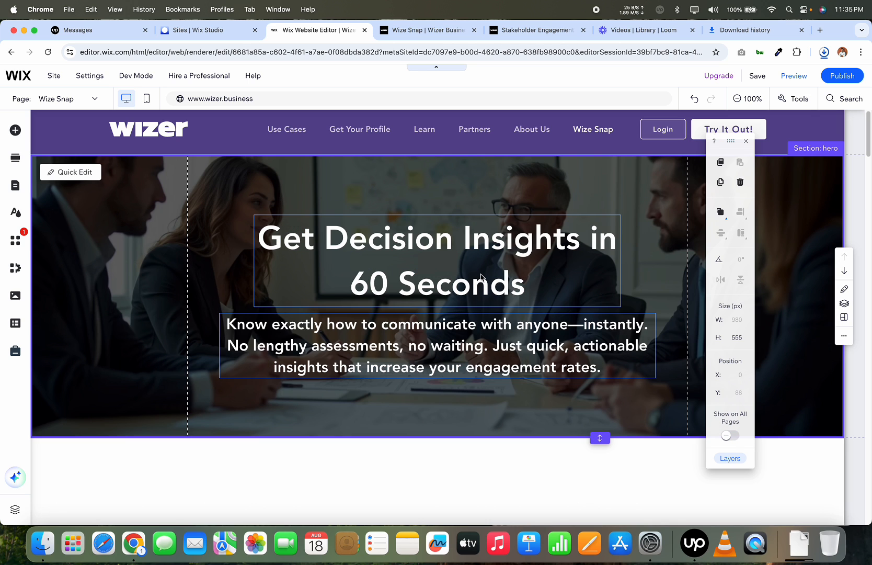
click(529, 269)
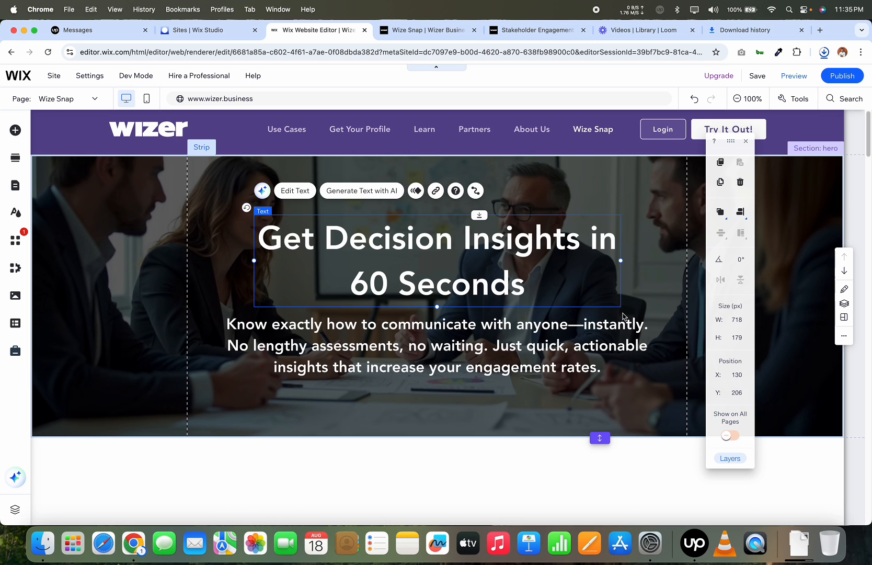
click(560, 406)
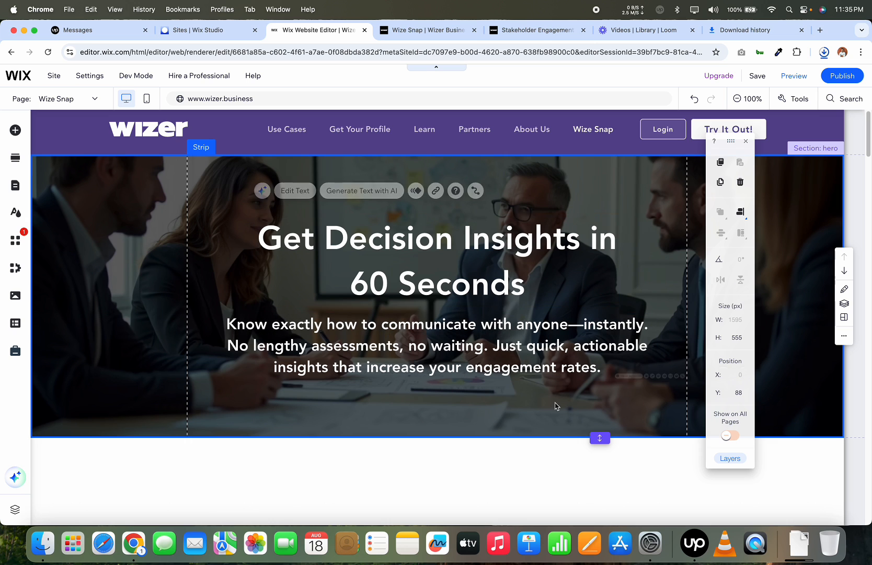
scroll(502, 361, down, 3)
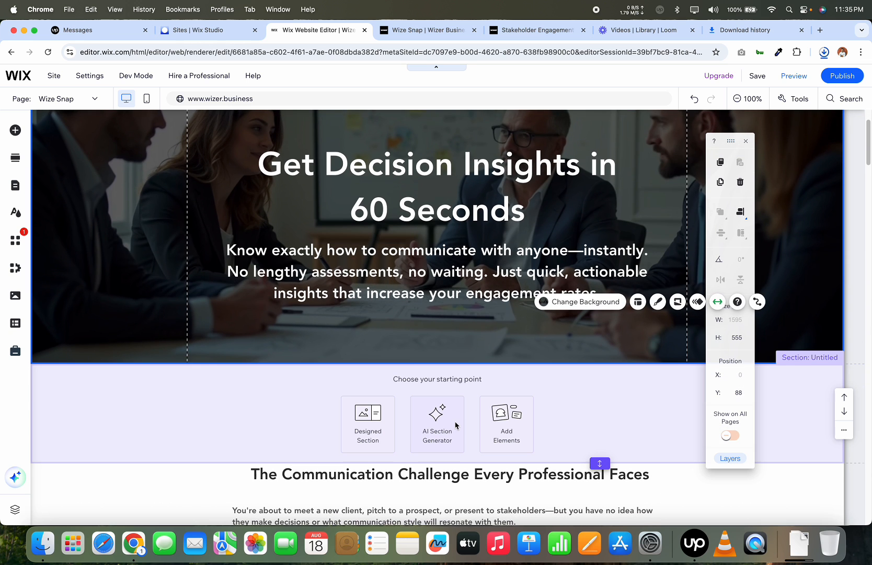
- Move the content below the hero down and place a blank classic strip with an off-white background in the gap
click(559, 387)
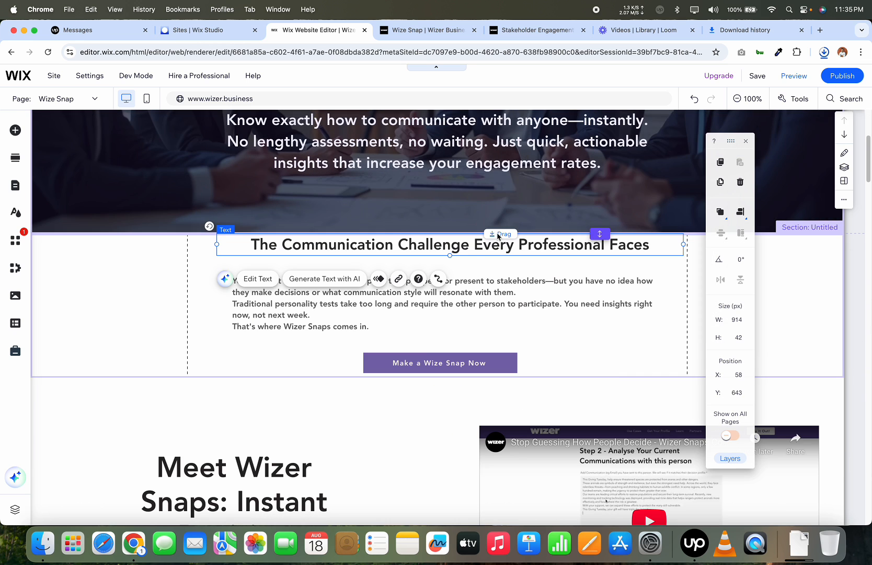
drag(499, 234, 449, 498)
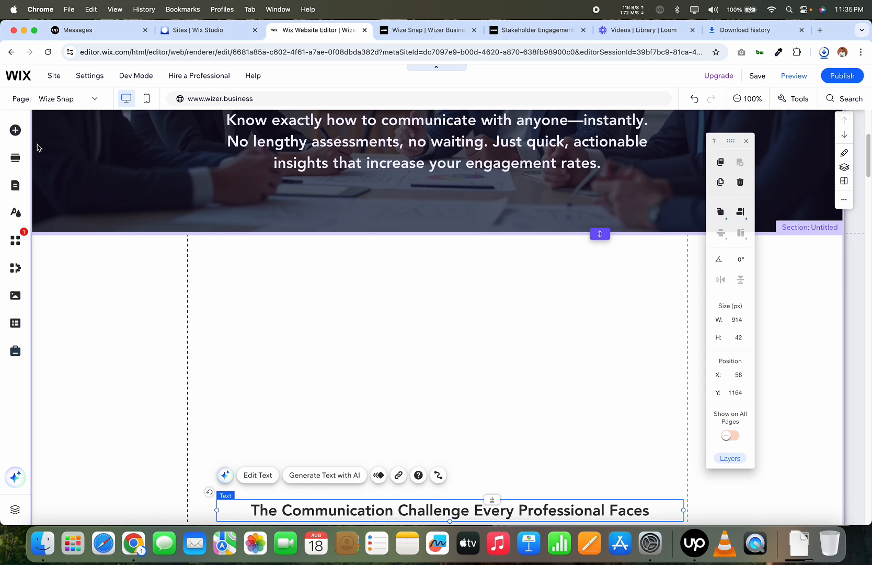
click(14, 130)
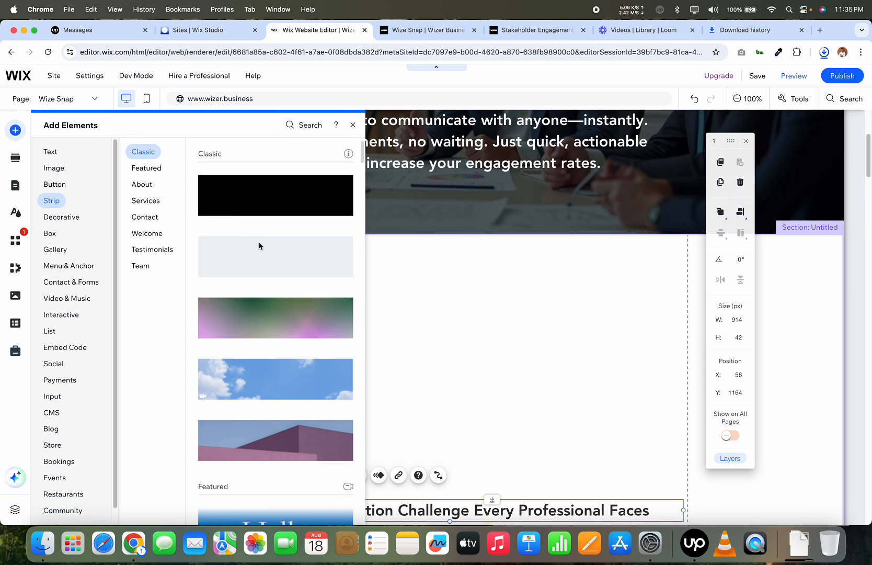
drag(260, 245, 481, 316)
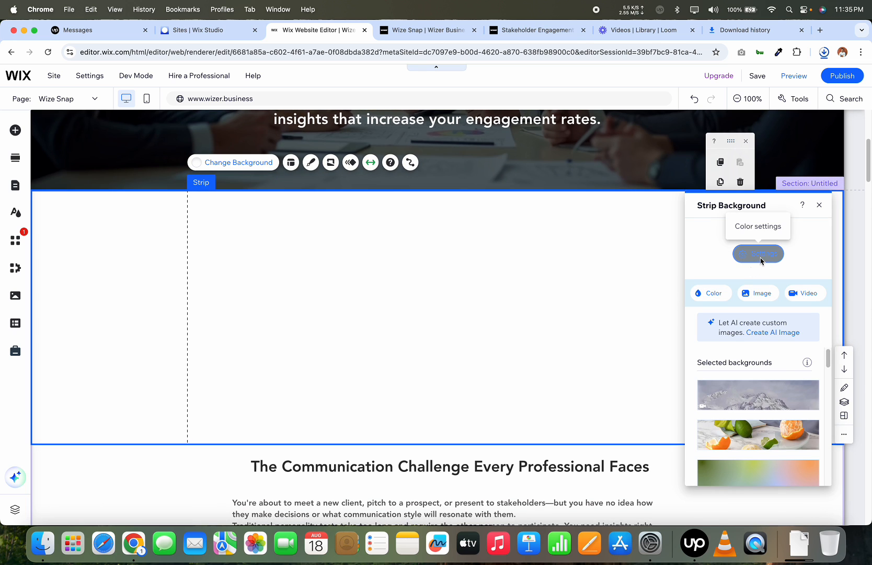
click(717, 294)
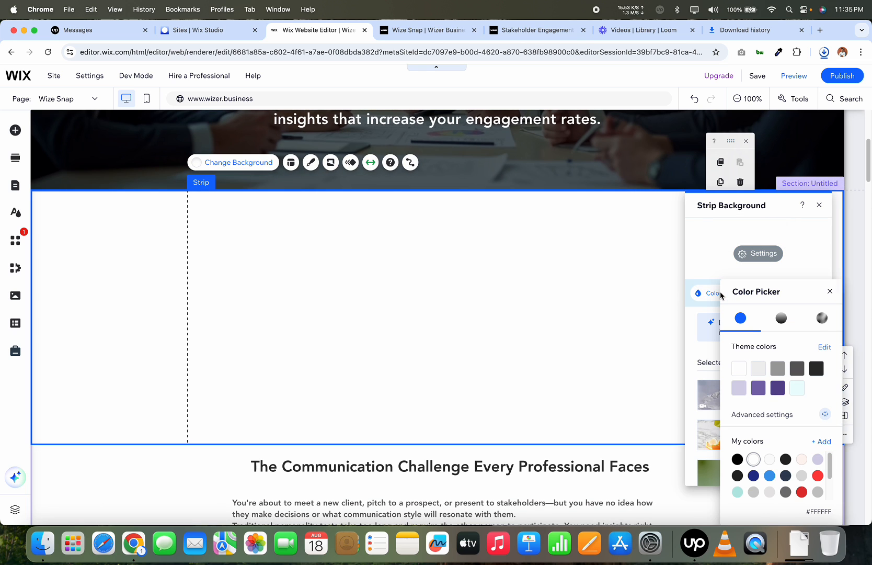
click(771, 460)
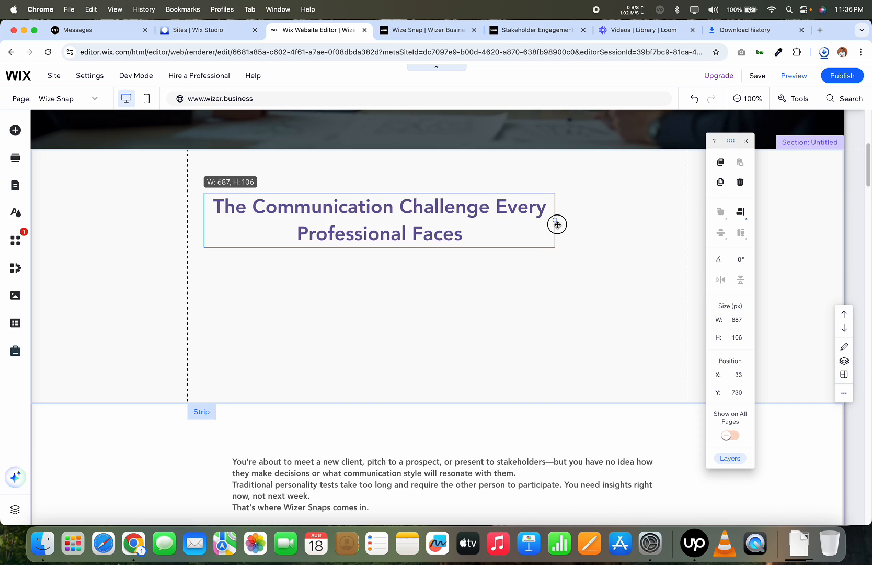
- Widen the "The Communication Challenge Every Professional Faces" text box to 741 px and format its text as Heading 2 at 50 px
drag(554, 224, 581, 233)
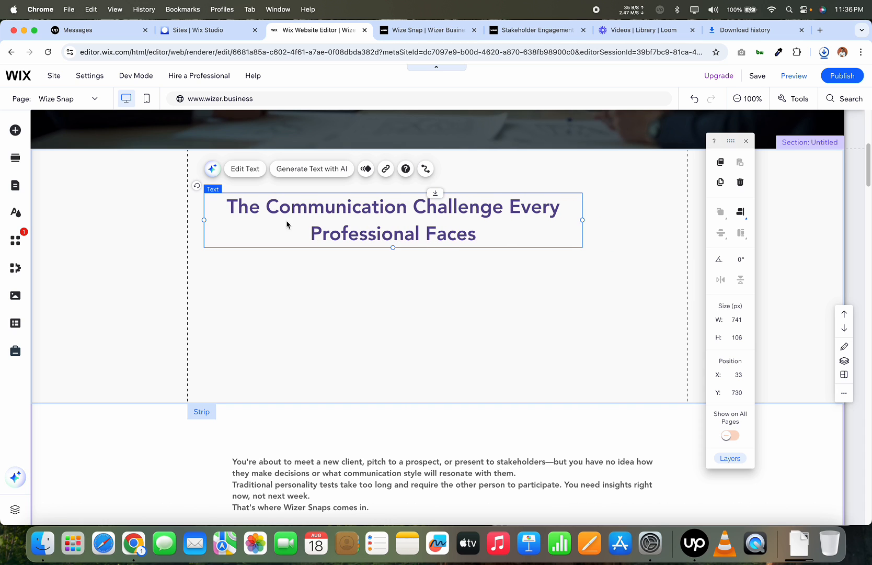
click(250, 170)
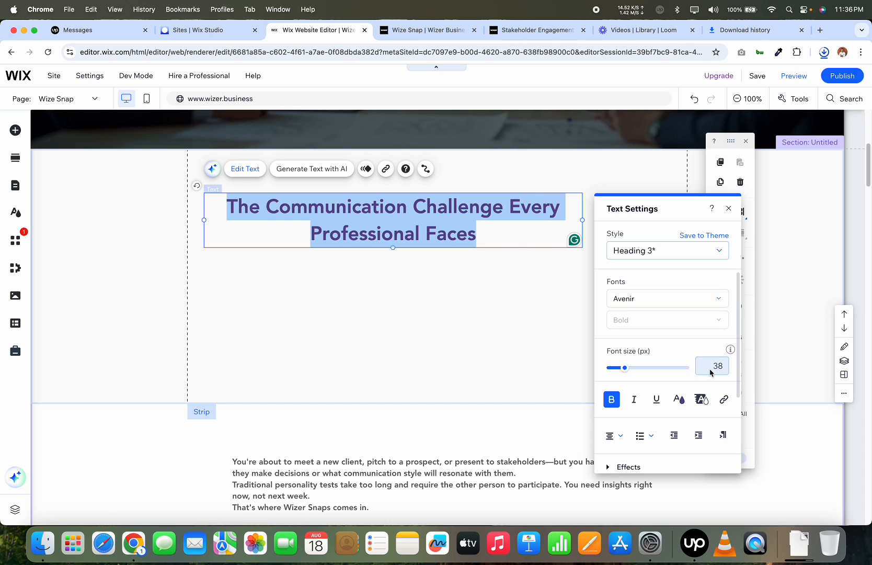
key(super+z)
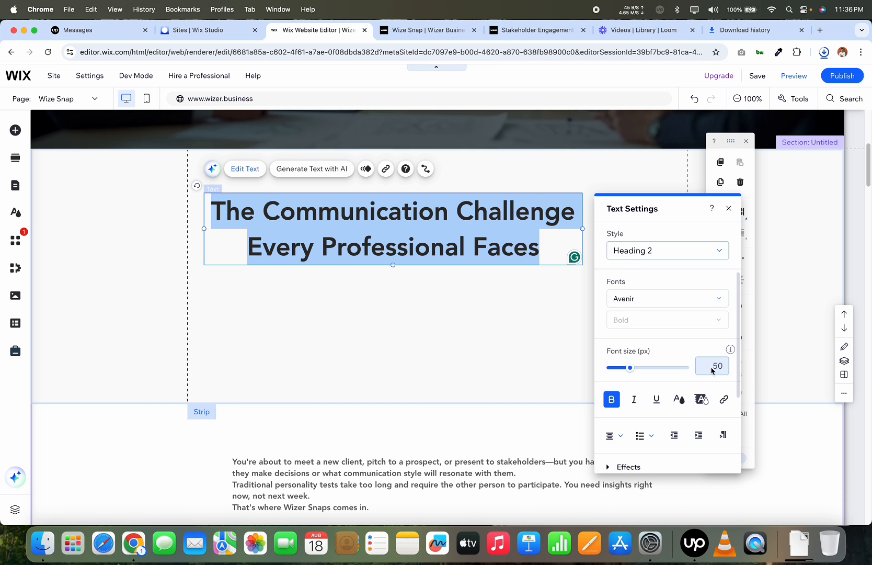
- Review the live Stakeholder Engagement page's sections, and open the Home page in the Wix editor to examine its How Wizer Works section
click(431, 33)
key(ctrl+Tab)
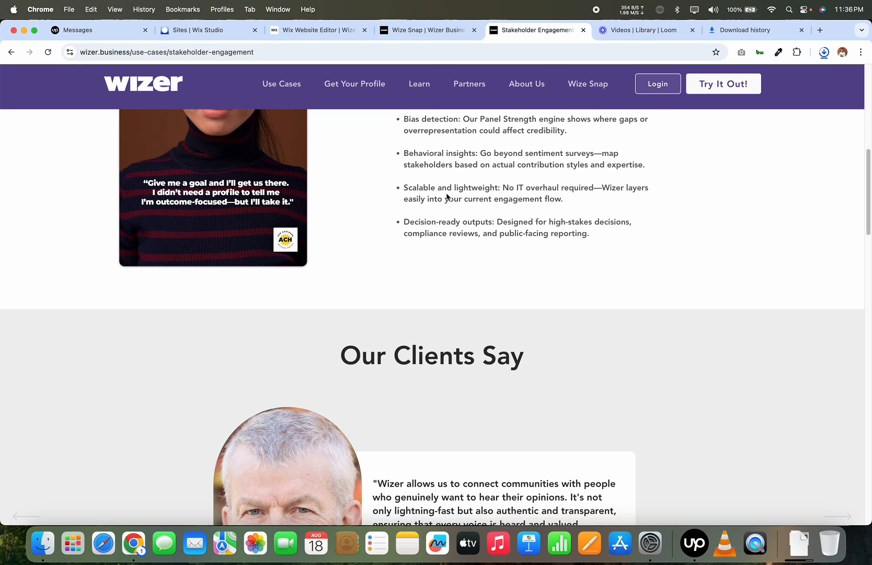
scroll(440, 357, down, 10)
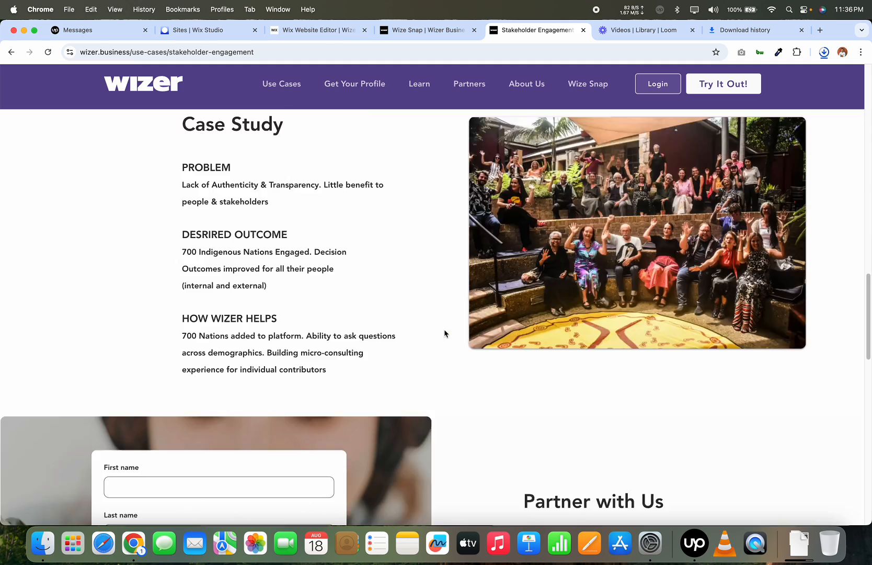
key(ctrl+shift+Tab)
key(ctrl+shift+Tab)
click(93, 101)
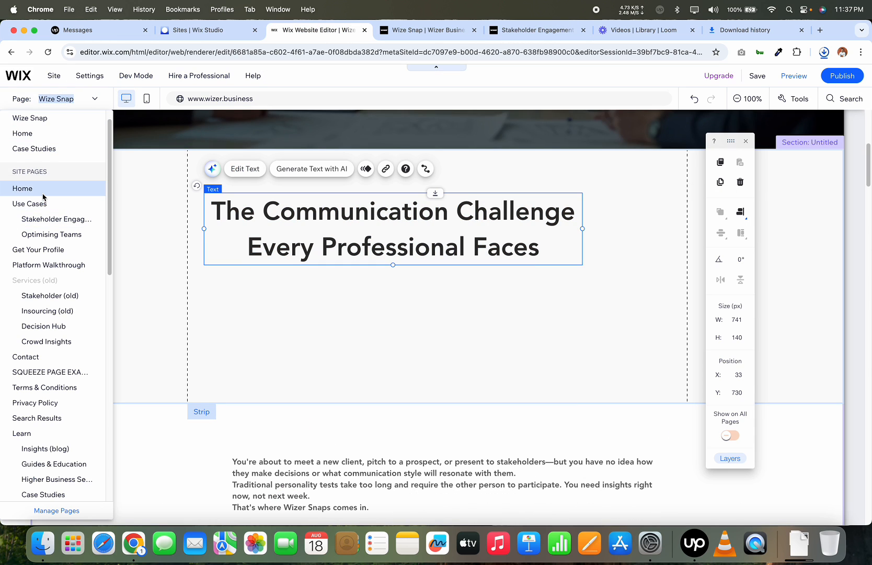
click(42, 192)
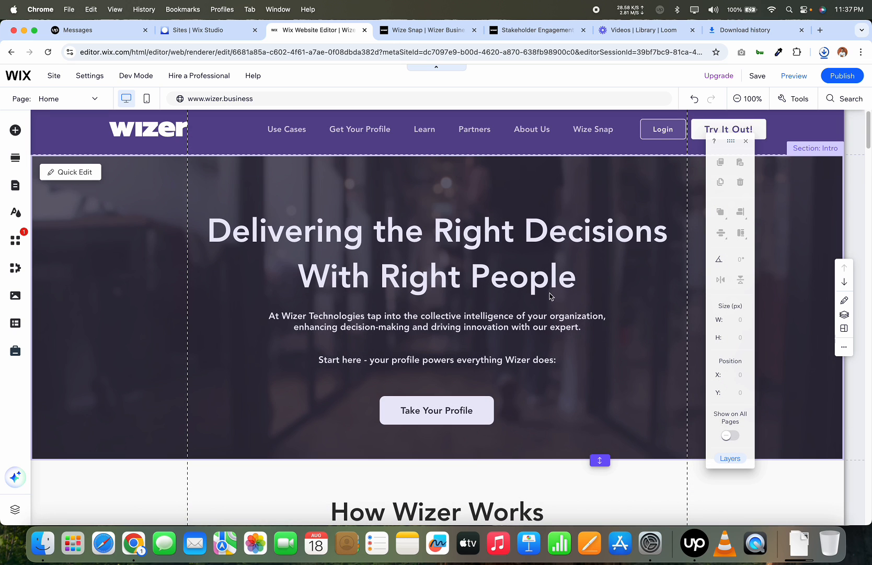
scroll(549, 296, down, 7)
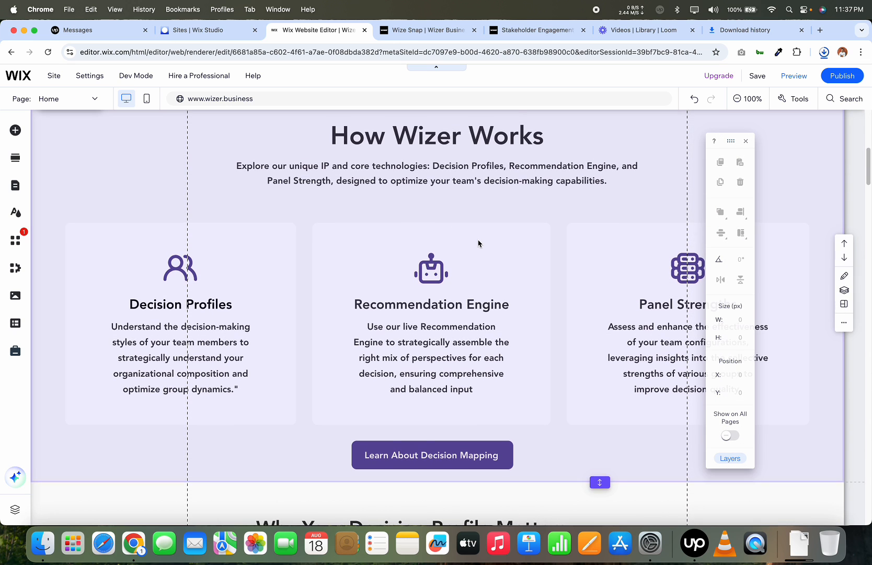